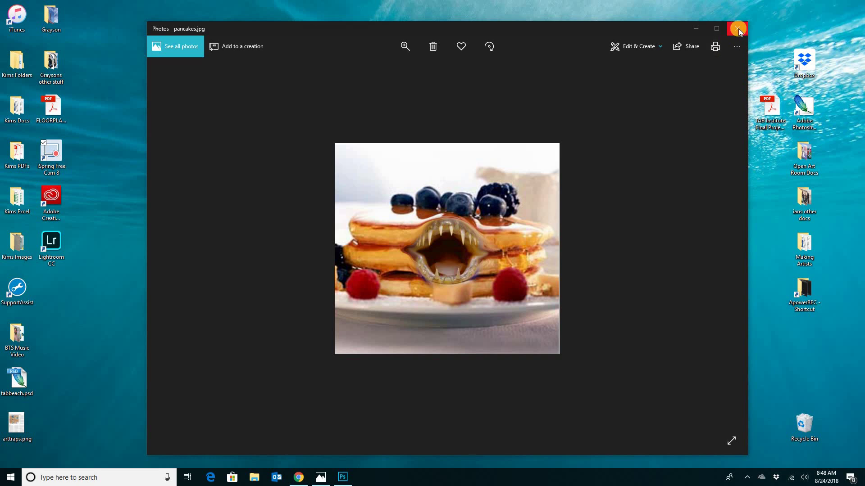
# Close the photo preview, switch to Chrome, and download pancakes.jpg from its Google Drive page linked to the Units page.
pyautogui.click(739, 28)
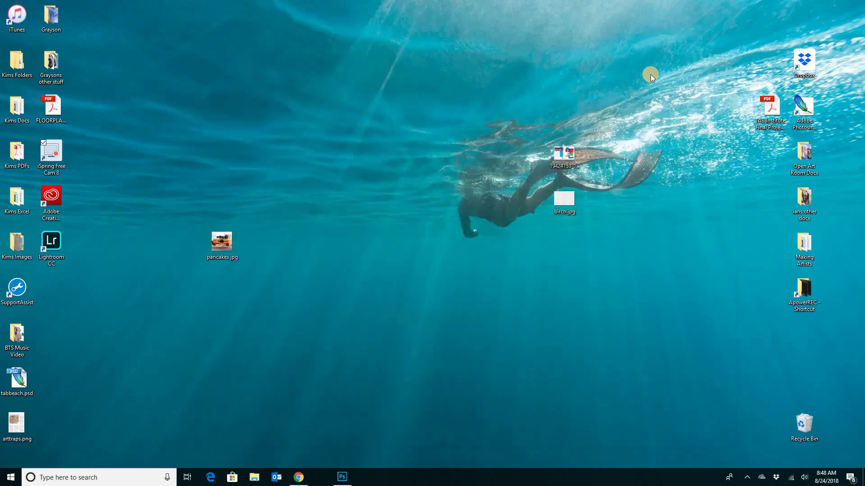
pyautogui.click(298, 478)
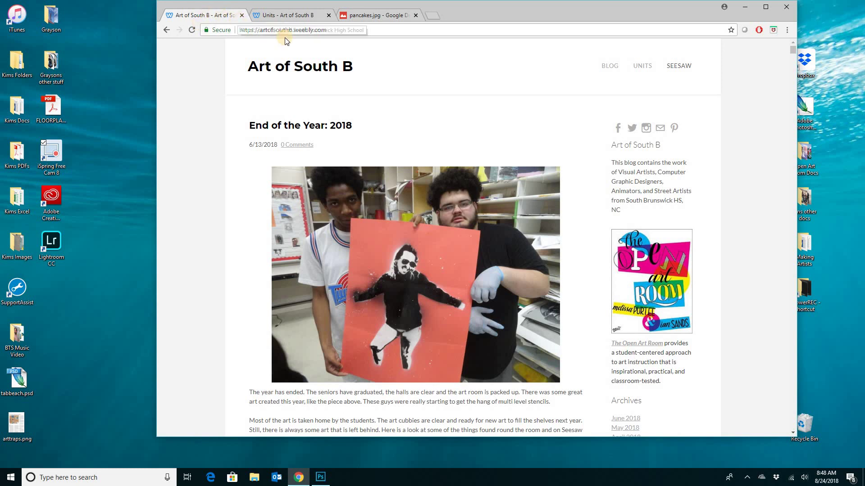
pyautogui.click(284, 15)
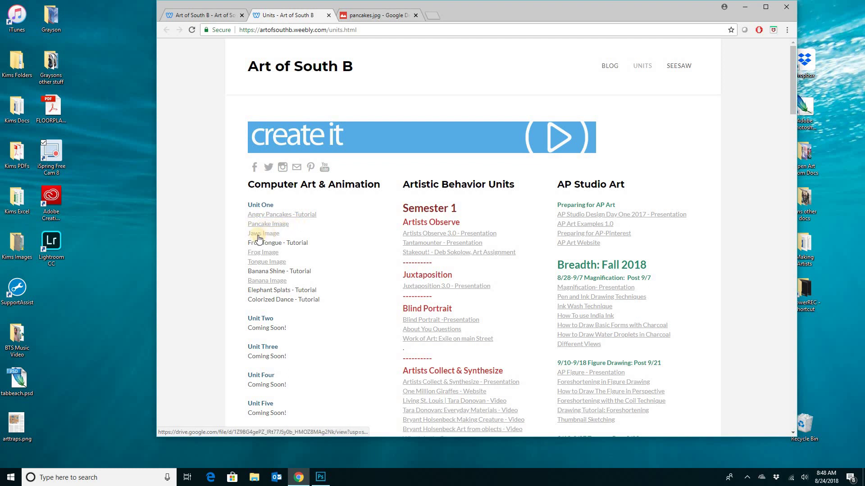
pyautogui.click(367, 17)
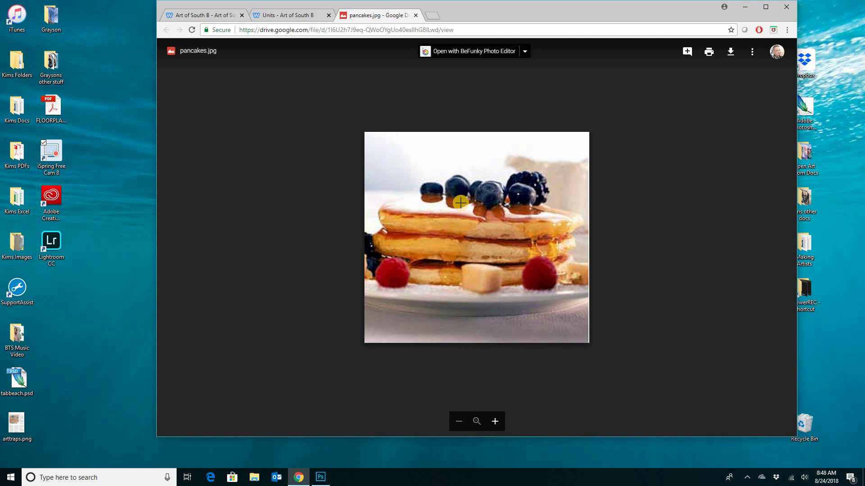
pyautogui.click(730, 53)
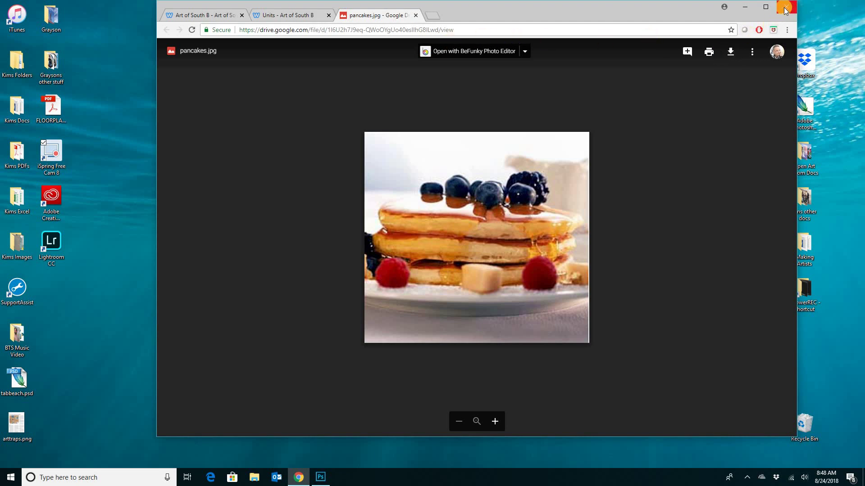
pyautogui.click(745, 9)
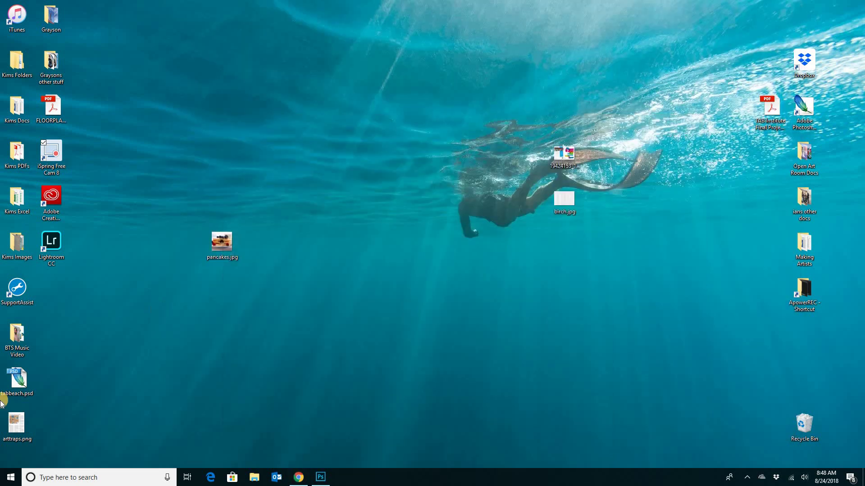
# Switch to Adobe Photoshop CC 2018 and open pancakes.jpg from the Downloads folder.
pyautogui.click(10, 478)
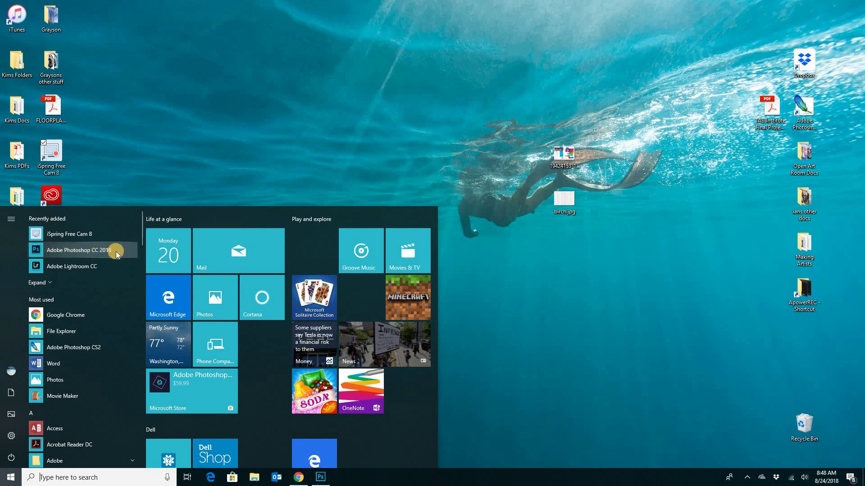
pyautogui.click(318, 481)
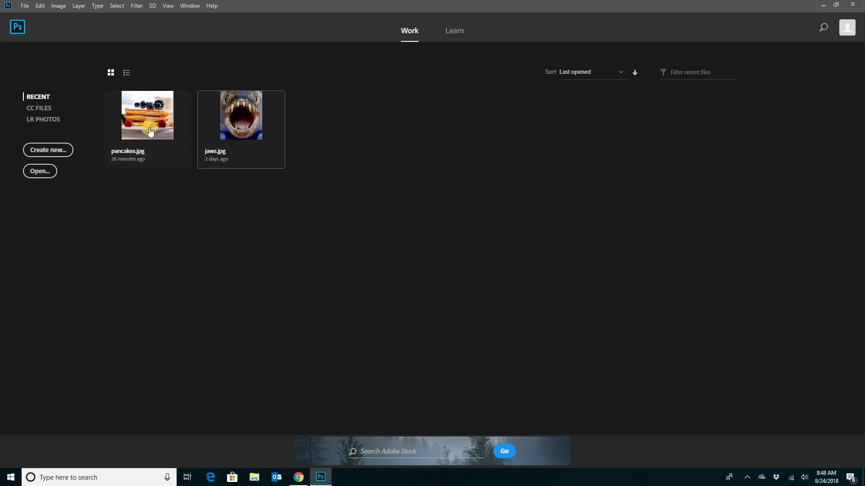
pyautogui.click(39, 173)
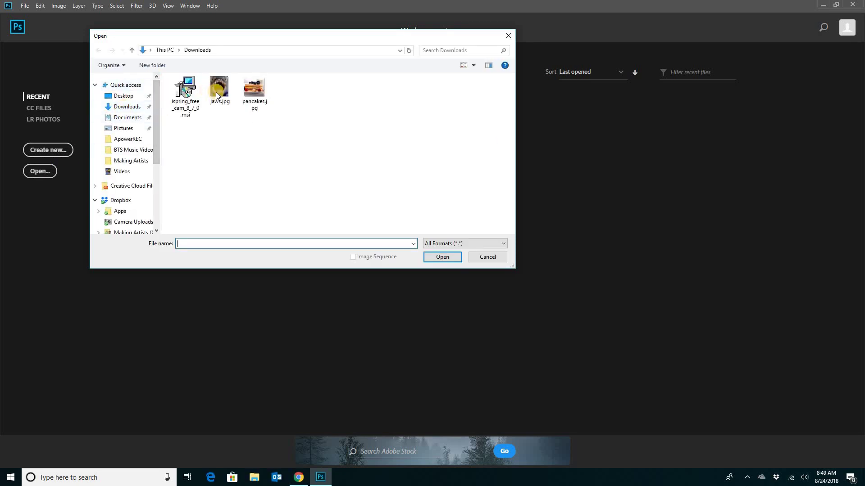
pyautogui.doubleClick(252, 89)
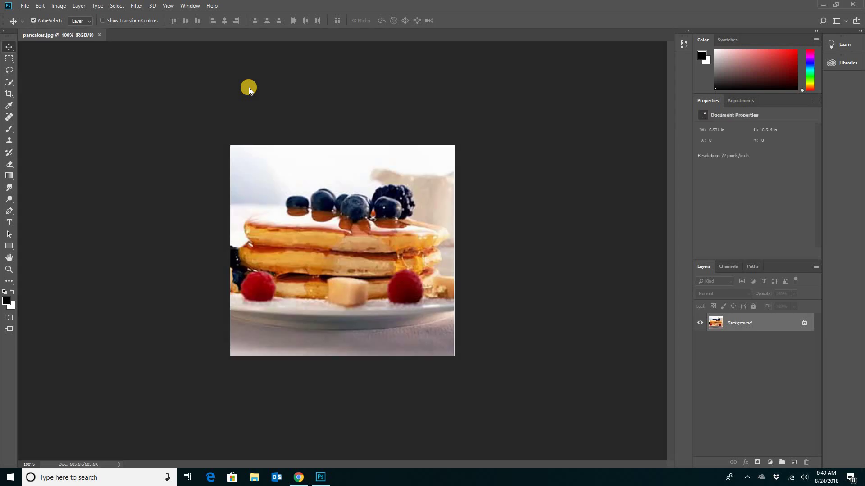
# Examine the pixels between the two leftmost blueberries at up to 6400% magnification and return the view to 100%.
pyautogui.click(8, 269)
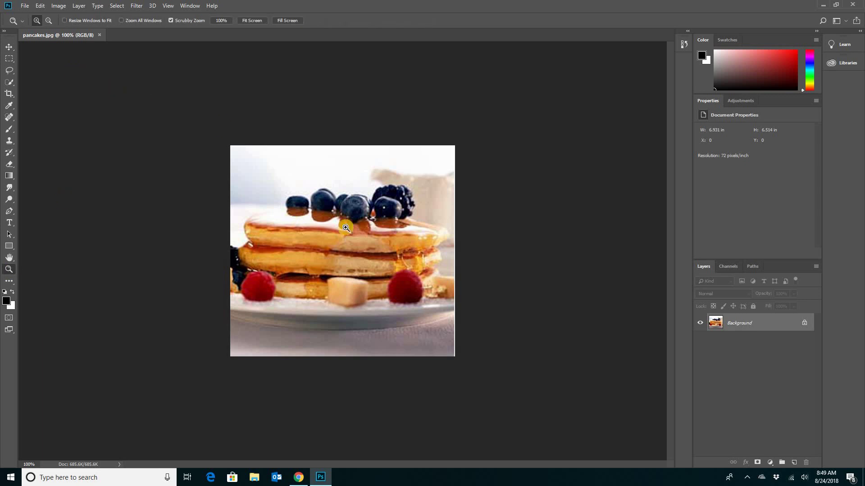
pyautogui.click(305, 222)
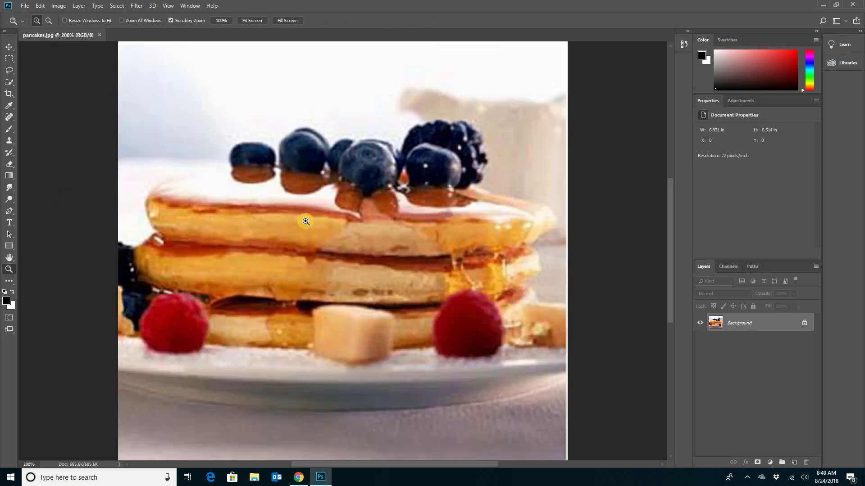
pyautogui.click(286, 183)
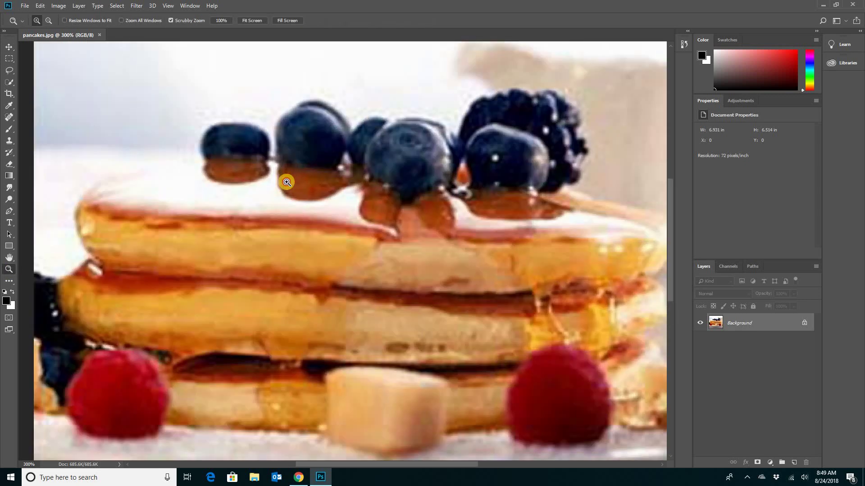
pyautogui.click(287, 183)
pyautogui.click(269, 170)
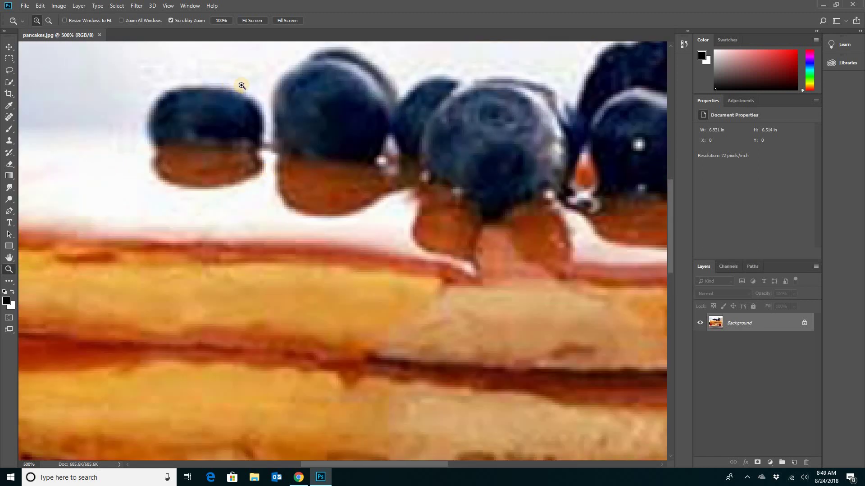
pyautogui.click(252, 116)
pyautogui.click(253, 113)
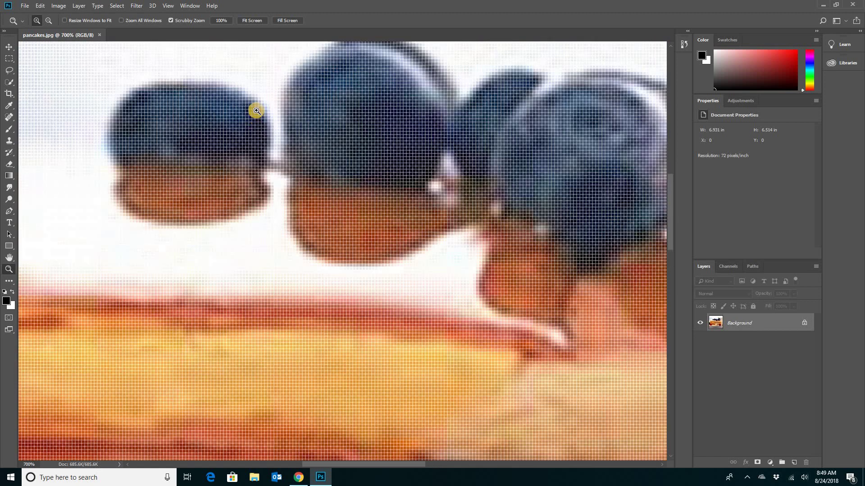
pyautogui.click(256, 111)
pyautogui.click(256, 111)
pyautogui.click(256, 112)
pyautogui.click(290, 163)
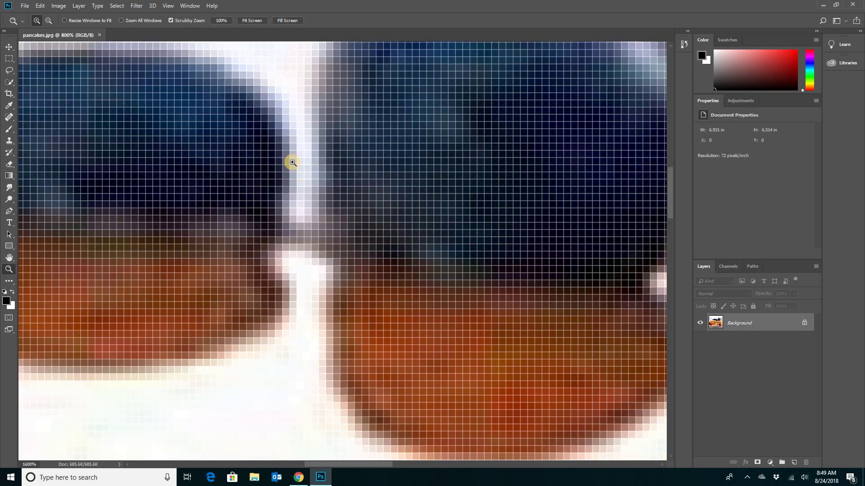
pyautogui.click(292, 162)
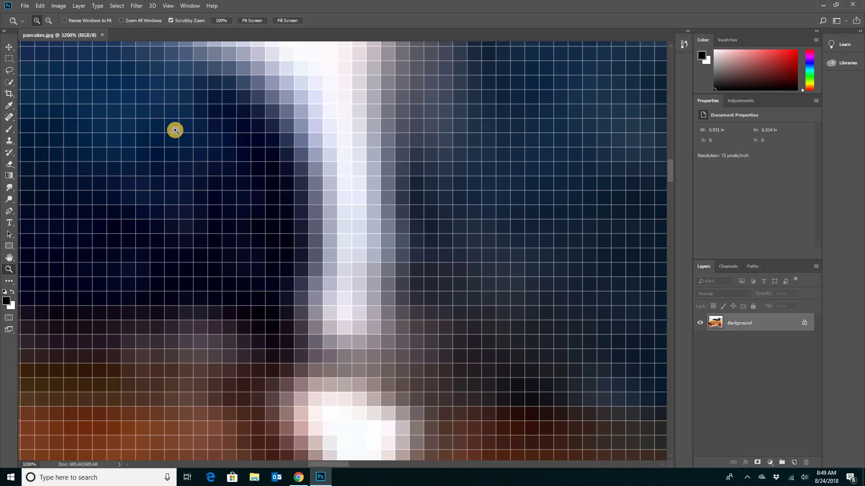
pyautogui.click(259, 149)
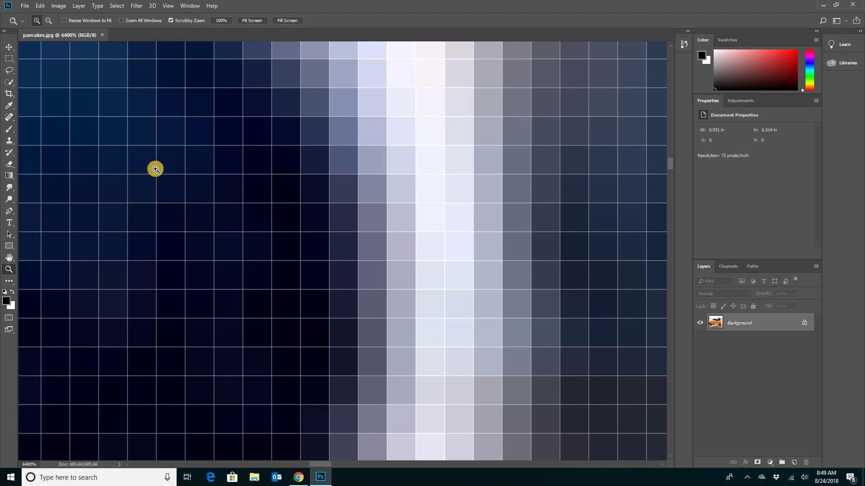
pyautogui.doubleClick(8, 271)
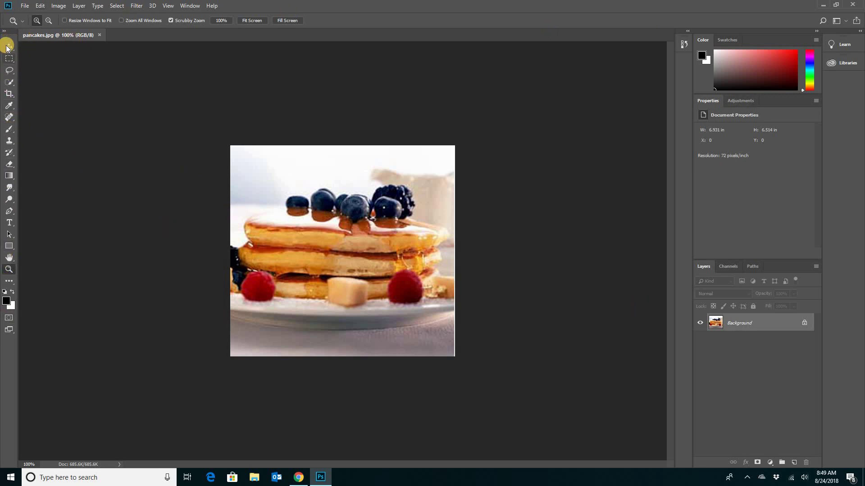
# Try to move the pancake image's Background layer up and to the left, and decline converting it to a normal layer.
pyautogui.click(7, 47)
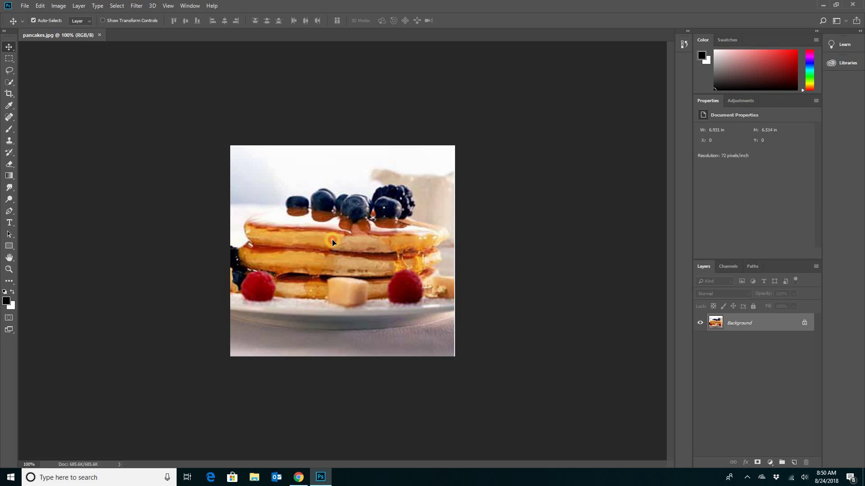
pyautogui.moveTo(332, 242); pyautogui.dragTo(207, 107)
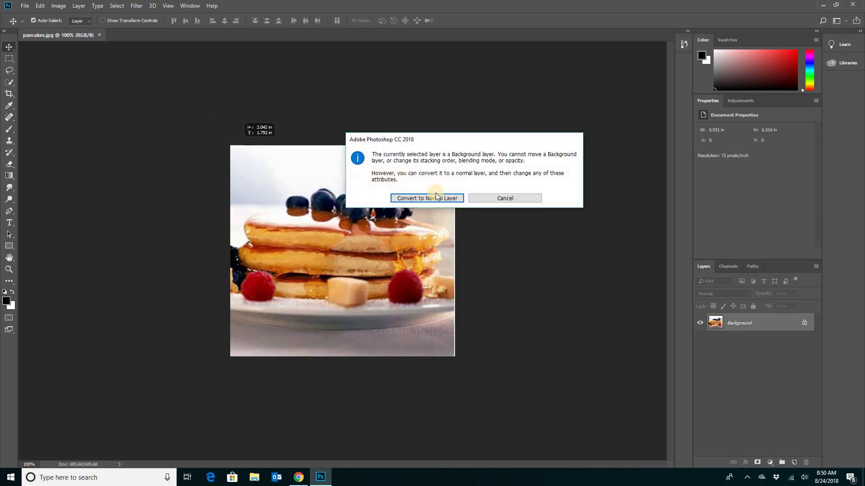
pyautogui.click(505, 198)
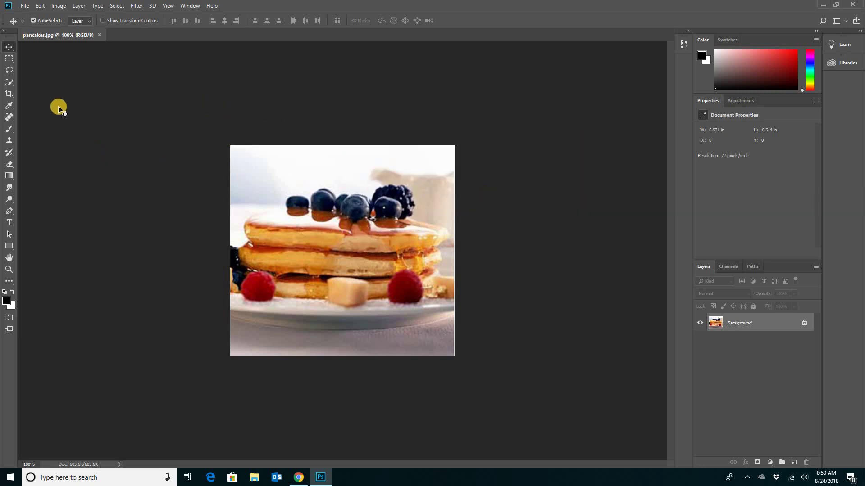
# Paint a black diagonal brush stroke across the pancakes as a test and undo it.
pyautogui.click(9, 128)
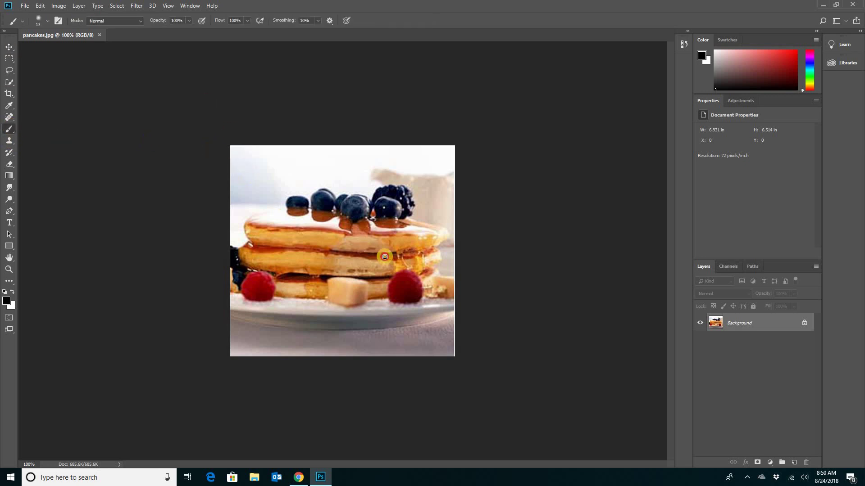
pyautogui.moveTo(385, 256); pyautogui.dragTo(410, 274)
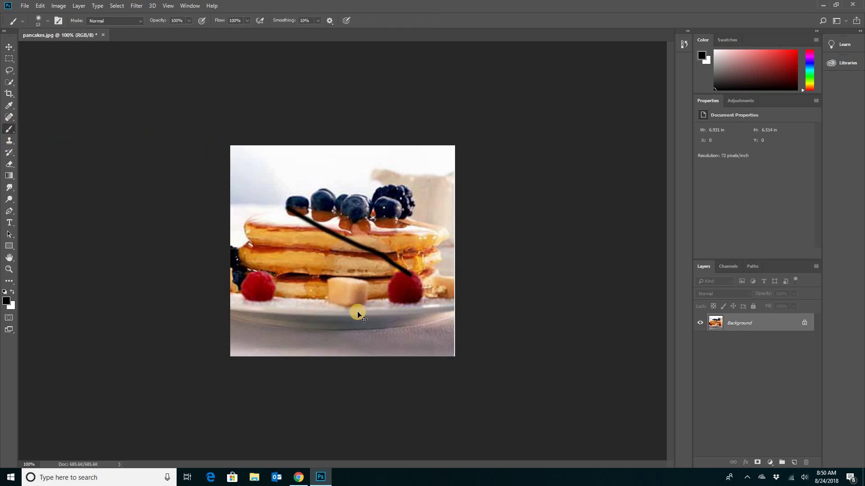
pyautogui.hotkey('ctrl', 'z')
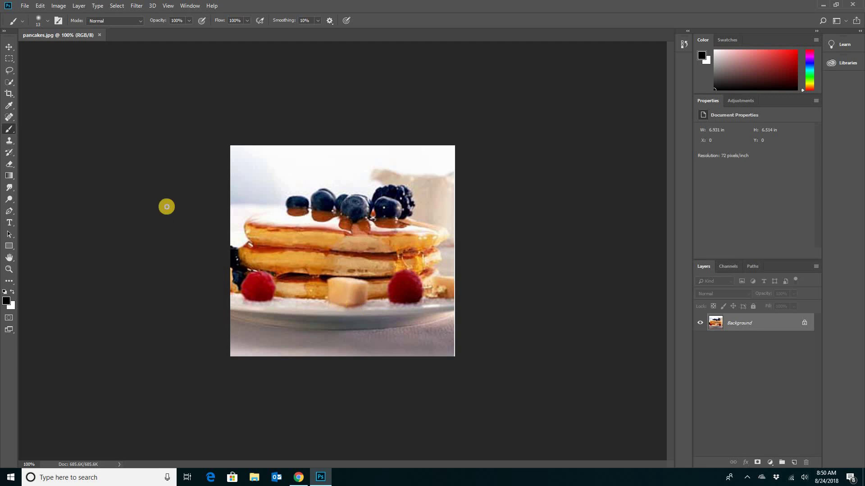
pyautogui.click(5, 46)
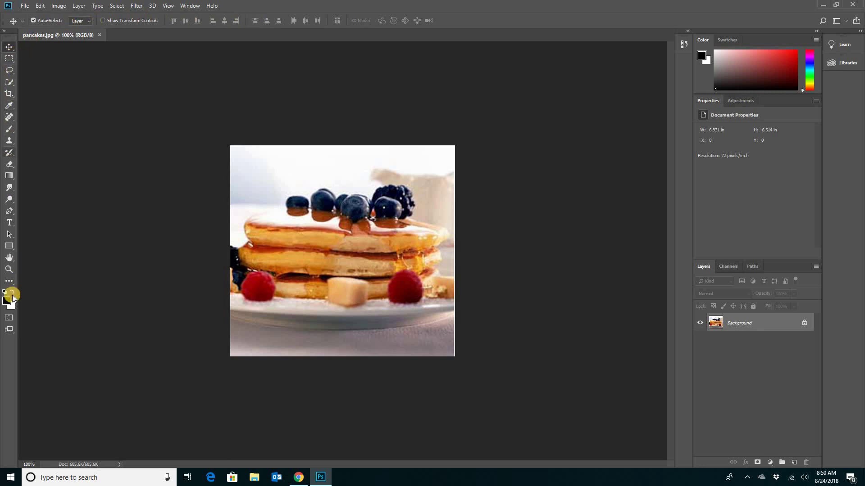
pyautogui.click(9, 131)
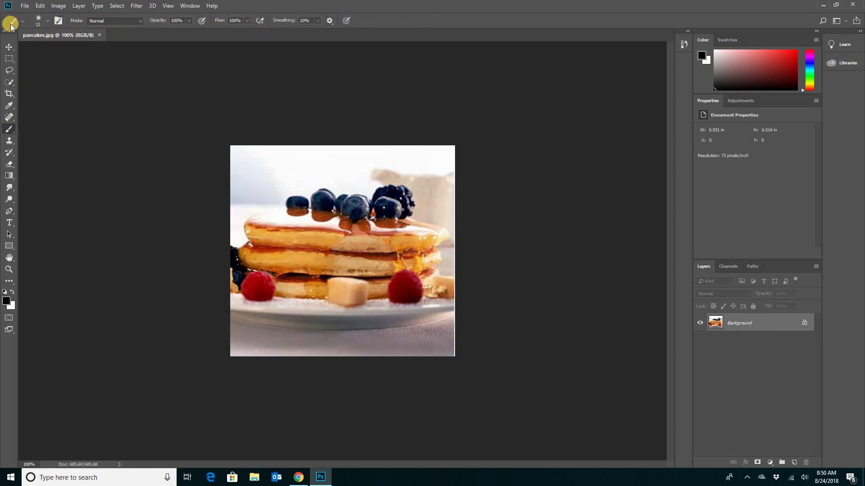
pyautogui.click(9, 176)
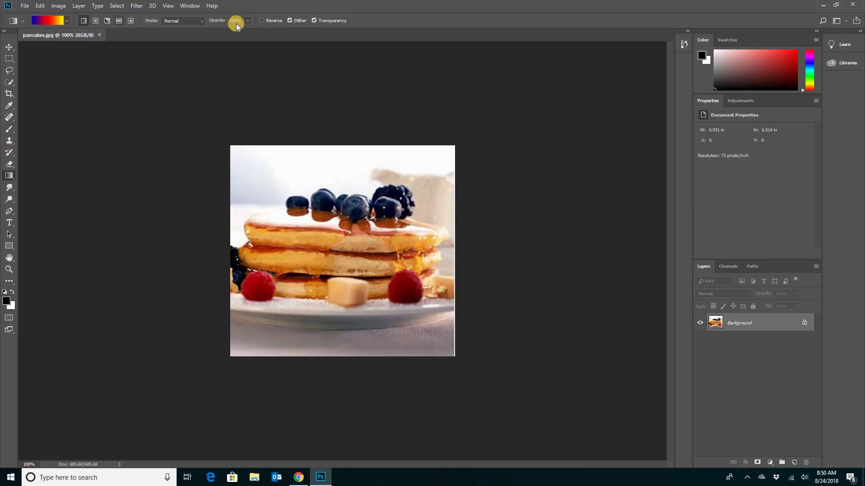
pyautogui.click(9, 47)
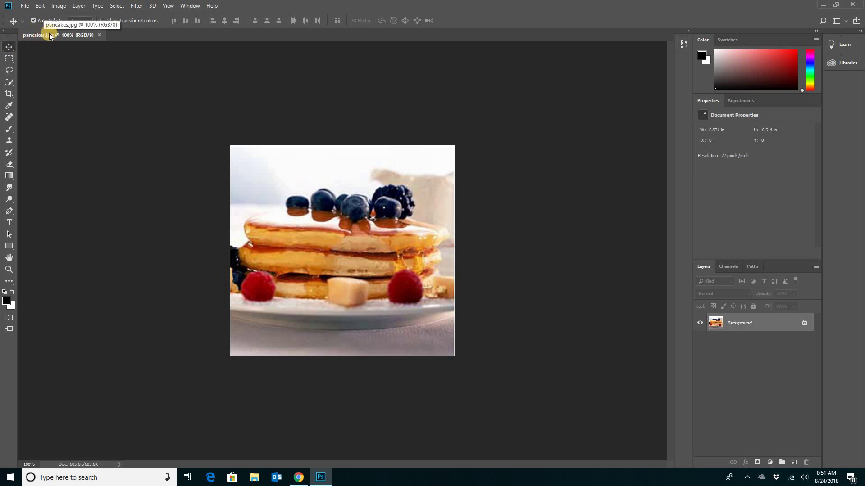
# Float pancakes.jpg in its own window, place it near the workspace's upper-left corner, and enlarge it slightly beyond the image.
pyautogui.moveTo(44, 38); pyautogui.dragTo(119, 93)
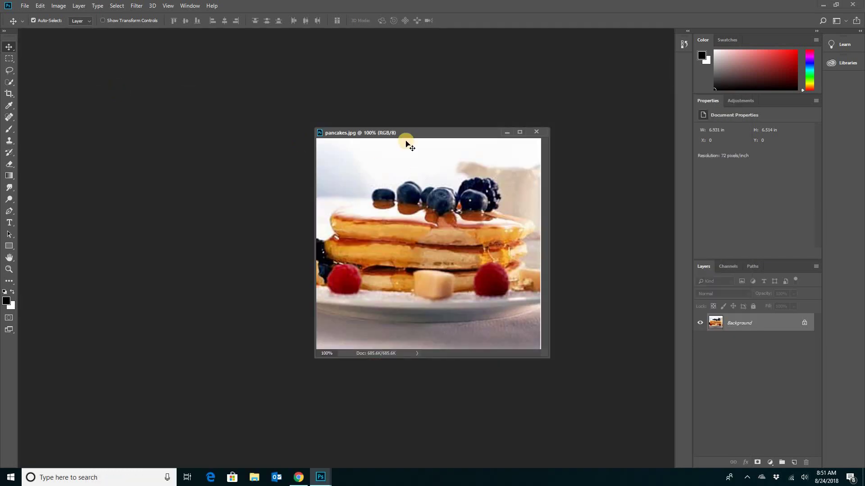
pyautogui.moveTo(417, 134); pyautogui.dragTo(223, 91)
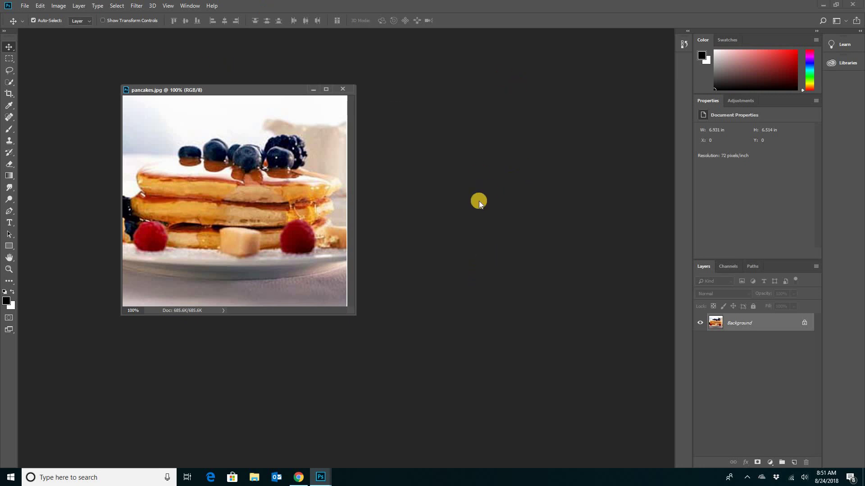
pyautogui.moveTo(230, 90); pyautogui.dragTo(168, 62)
pyautogui.moveTo(293, 286); pyautogui.dragTo(313, 304)
pyautogui.moveTo(192, 63)
pyautogui.mouseDown()
pyautogui.moveTo(212, 62)
pyautogui.moveTo(177, 60)
pyautogui.mouseUp()
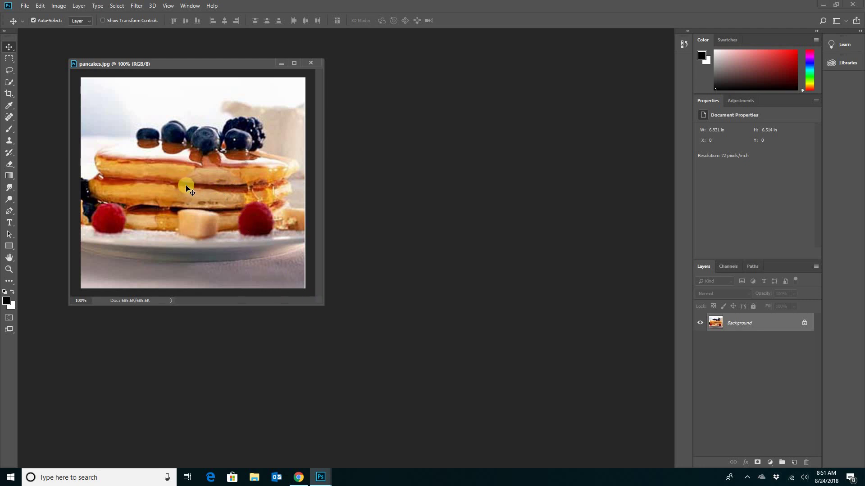
# Open the Liquify filter on the pancake image and choose the Forward Warp tool.
pyautogui.click(138, 6)
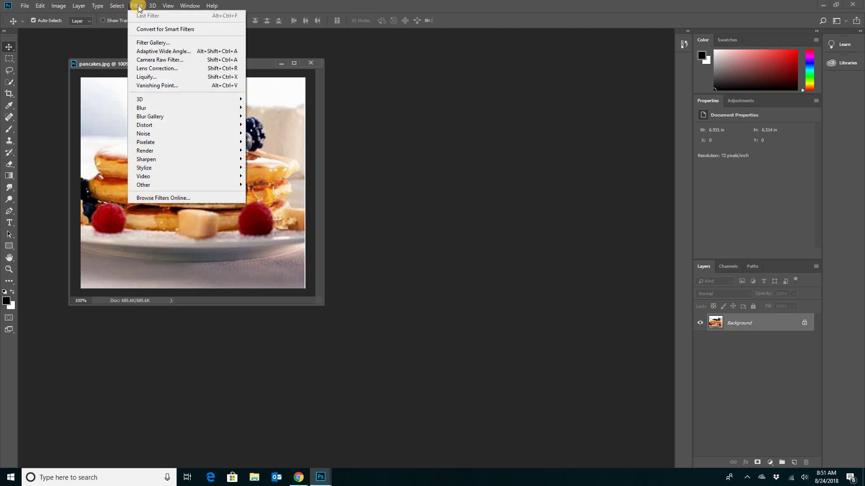
pyautogui.click(152, 78)
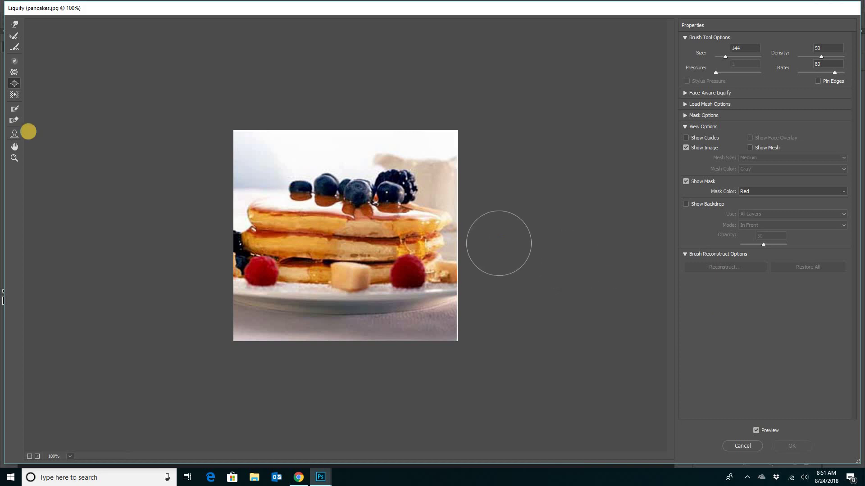
pyautogui.click(16, 27)
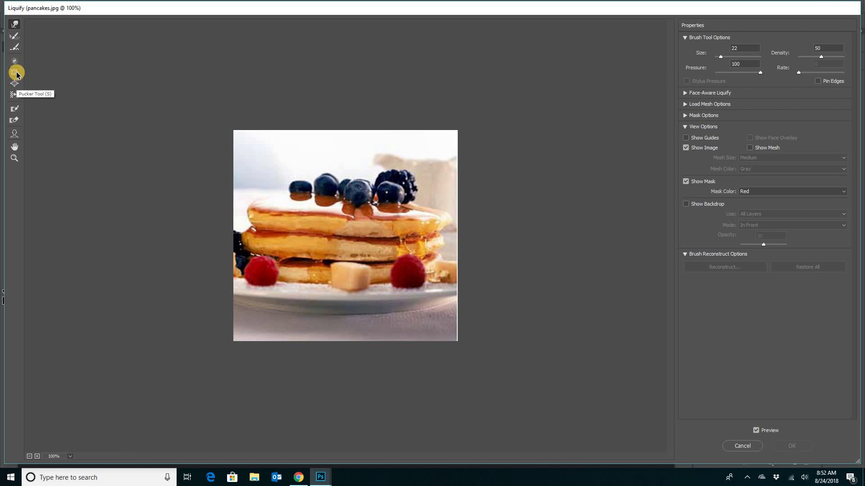
# Choose the Bloat tool in Liquify and set its brush size to 144.
pyautogui.click(16, 73)
pyautogui.click(15, 87)
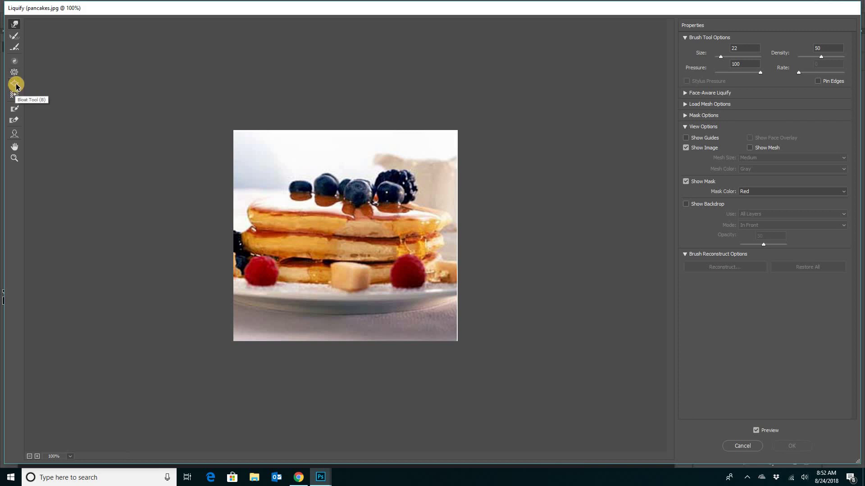
pyautogui.click(16, 84)
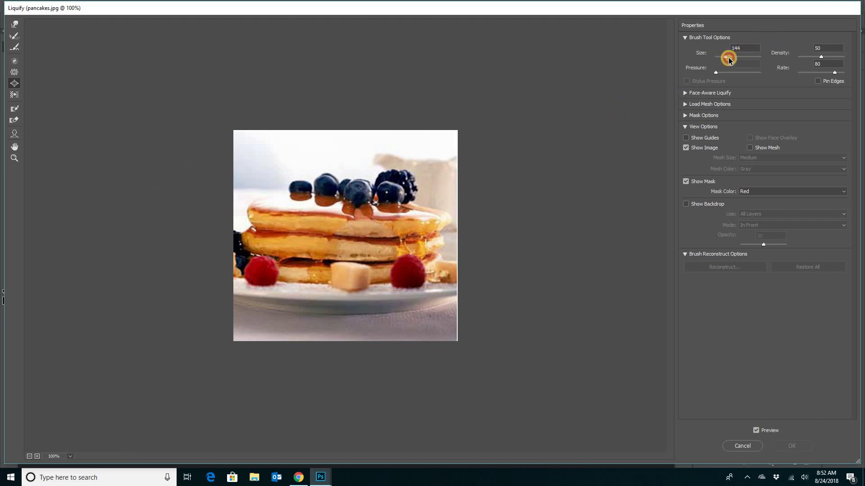
pyautogui.moveTo(728, 57); pyautogui.dragTo(732, 57)
pyautogui.click(719, 58)
pyautogui.moveTo(722, 58); pyautogui.dragTo(723, 58)
pyautogui.moveTo(723, 57); pyautogui.dragTo(726, 56)
# Bloat the middle of the pancake stack into a large round bulge and apply the Liquify filter.
pyautogui.click(340, 241)
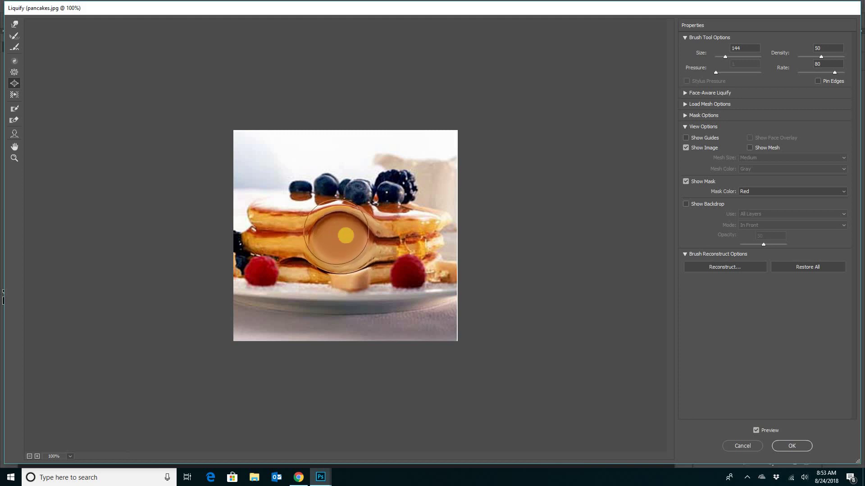
pyautogui.moveTo(347, 233)
pyautogui.mouseDown()
pyautogui.moveTo(300, 257)
pyautogui.moveTo(305, 284)
pyautogui.moveTo(346, 307)
pyautogui.moveTo(336, 228)
pyautogui.mouseUp()
pyautogui.moveTo(393, 169); pyautogui.dragTo(386, 143)
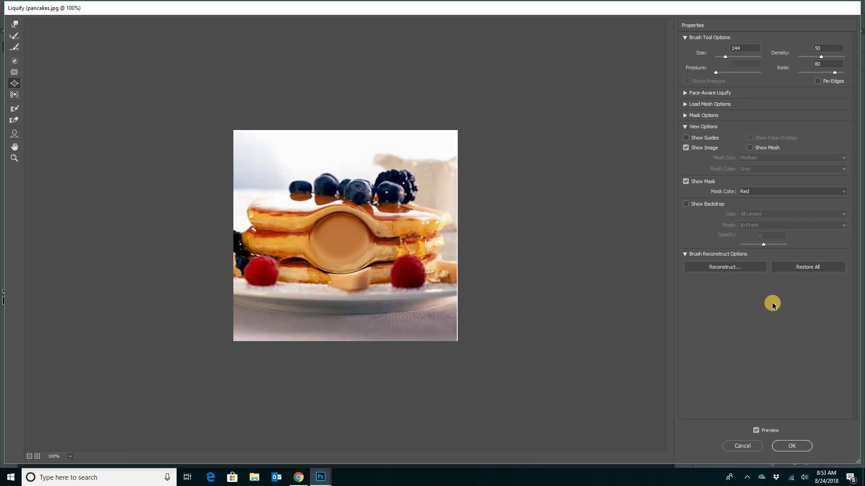
pyautogui.click(791, 445)
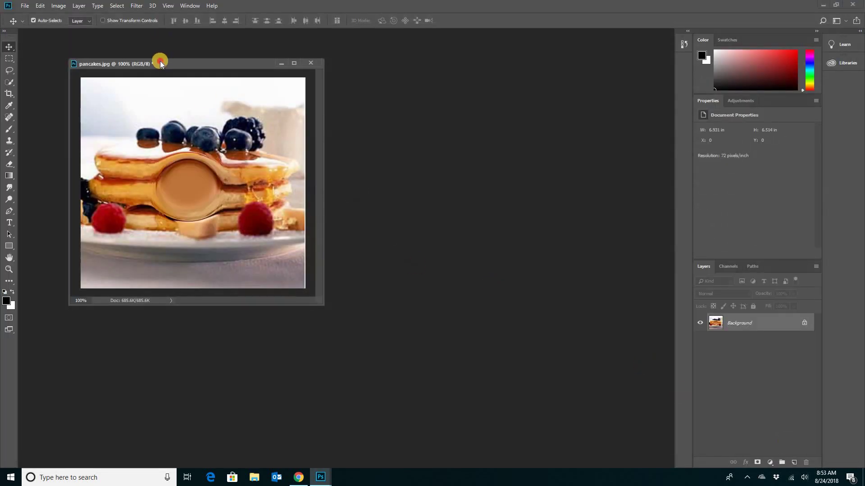
# Compare the pancakes with and without the Liquify distortion by undoing and redoing it, leaving the distortion applied.
pyautogui.moveTo(161, 60); pyautogui.dragTo(217, 59)
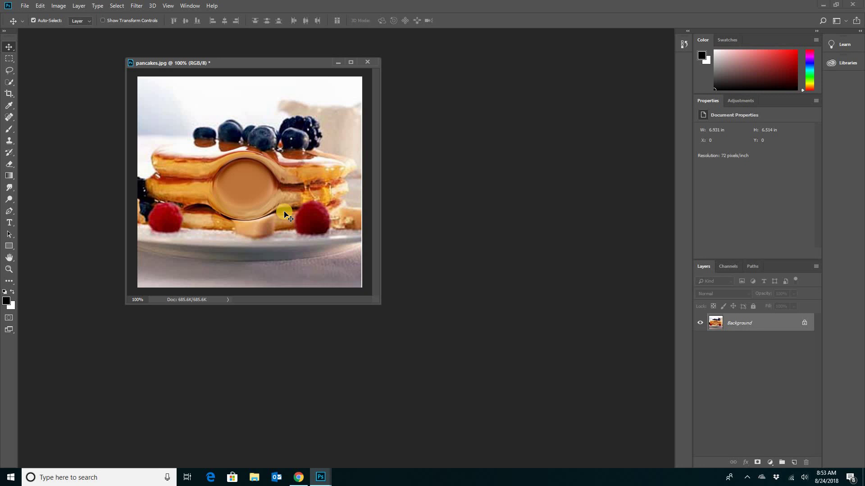
pyautogui.press('ctrl')
pyautogui.hotkey('ctrl', 'z')
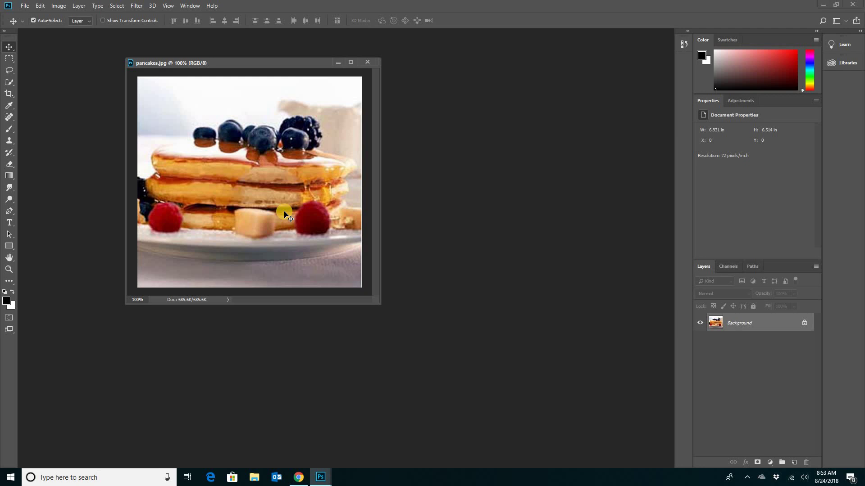
pyautogui.hotkey('ctrl', 'z')
pyautogui.press('ctrl')
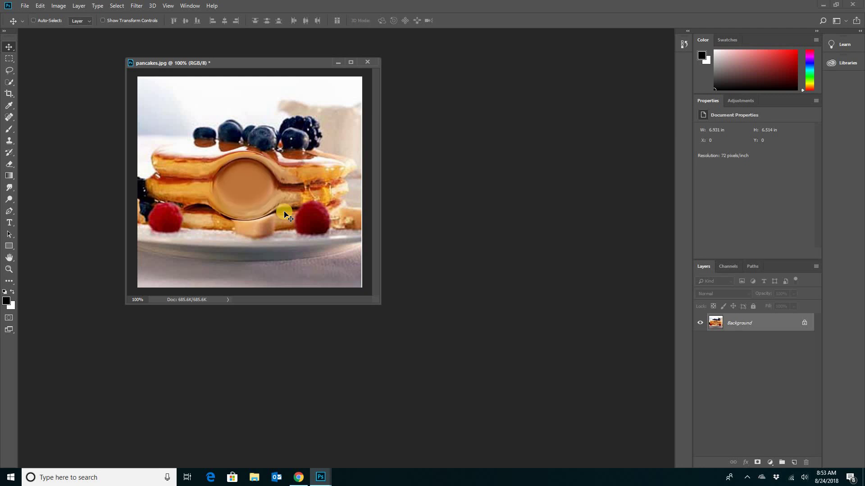
pyautogui.hotkey('ctrl', 'z')
pyautogui.press('ctrl')
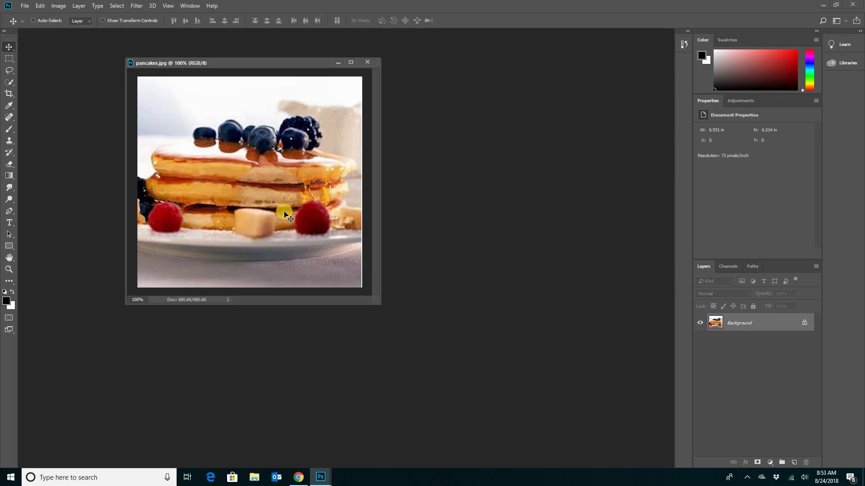
pyautogui.hotkey('ctrl', 'z')
pyautogui.click(39, 6)
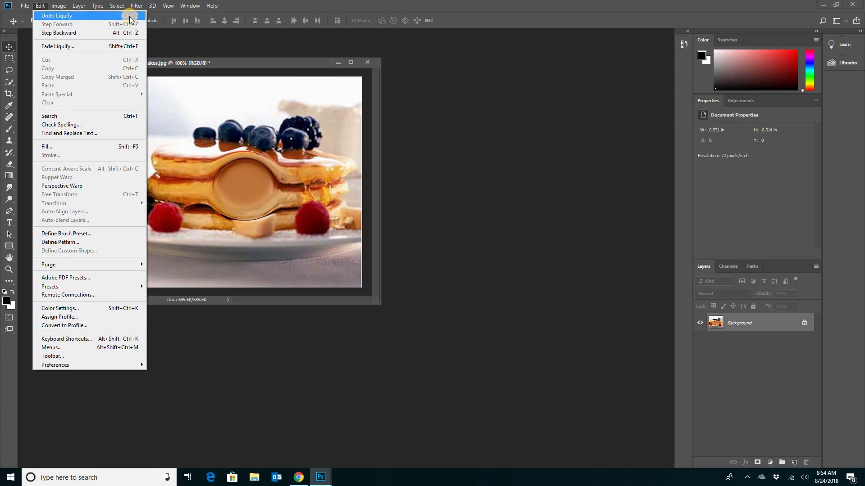
pyautogui.click(212, 62)
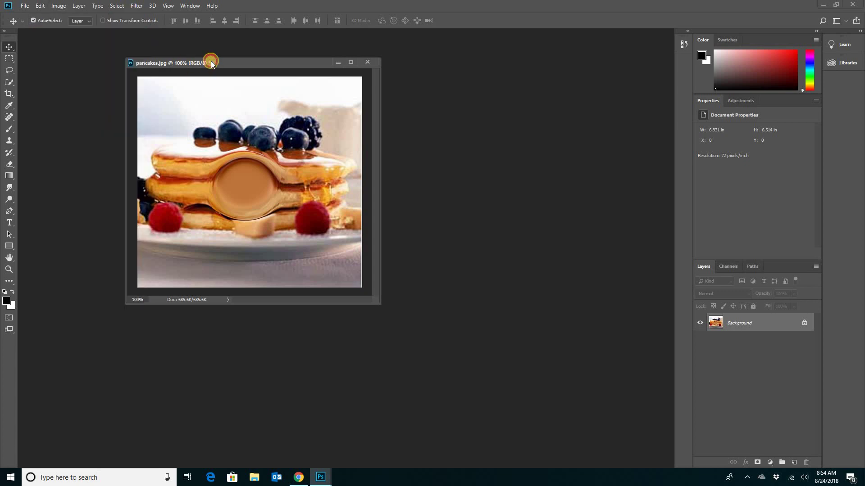
pyautogui.moveTo(211, 63); pyautogui.dragTo(159, 61)
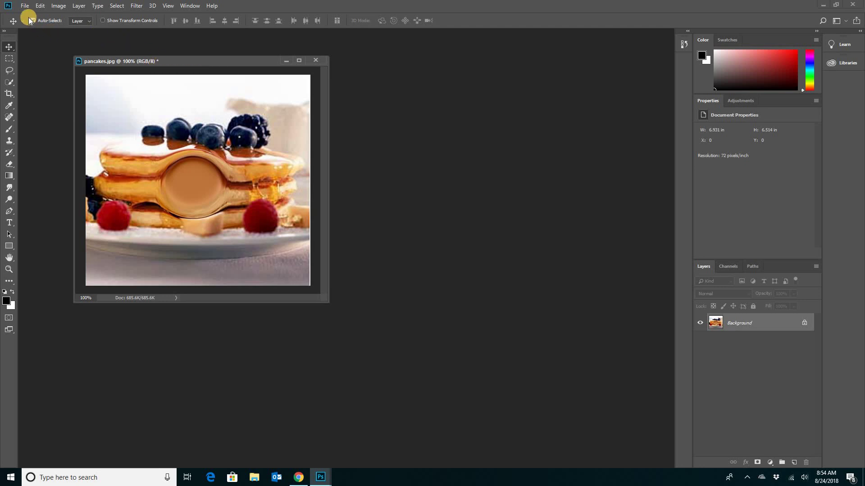
# Open jaws.jpg from the Downloads folder.
pyautogui.click(24, 6)
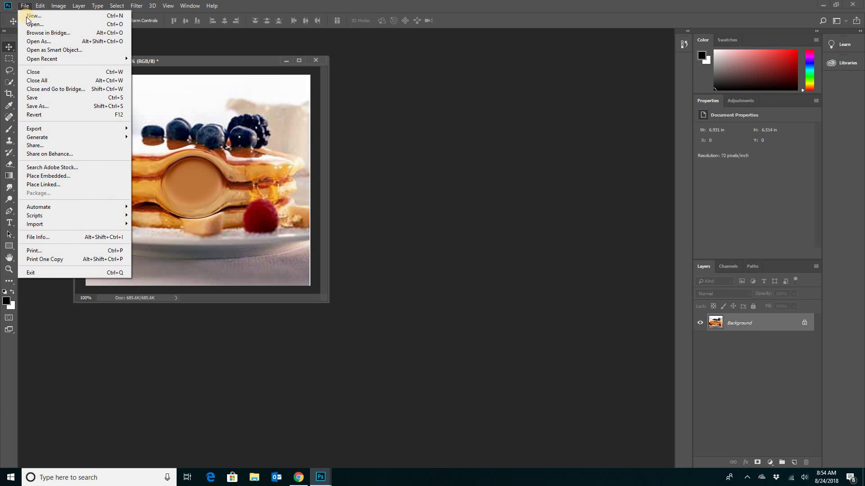
pyautogui.click(36, 25)
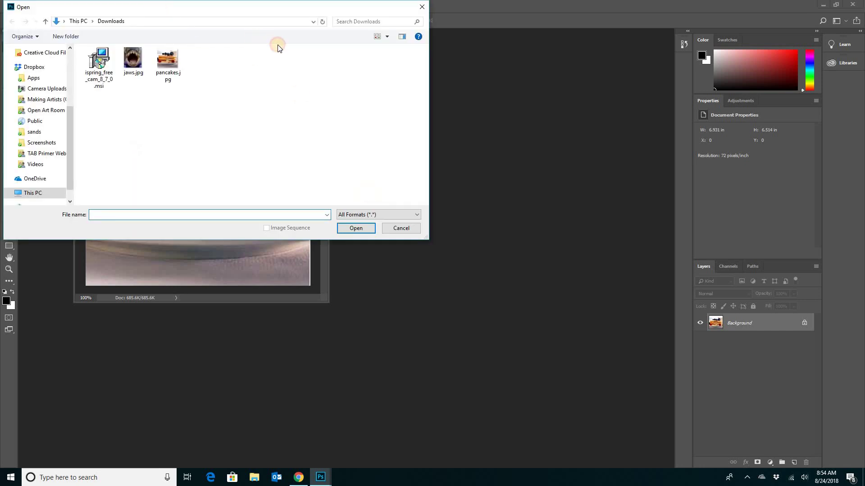
pyautogui.moveTo(220, 169); pyautogui.dragTo(220, 113)
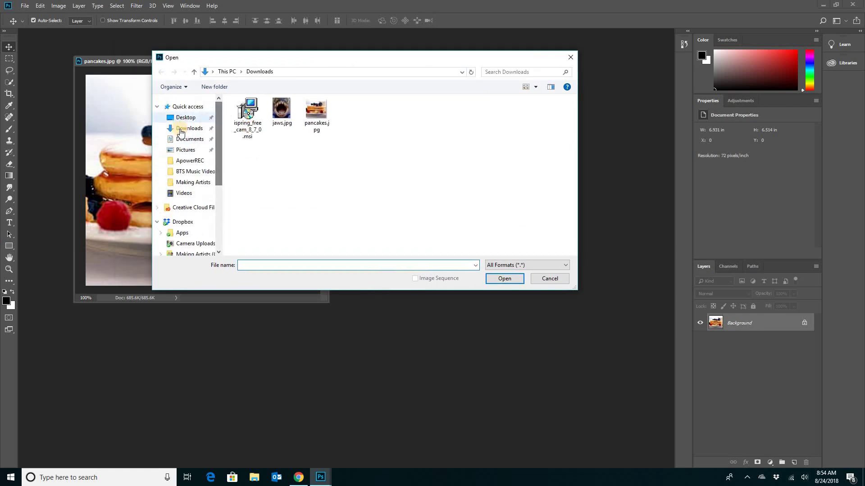
pyautogui.doubleClick(280, 112)
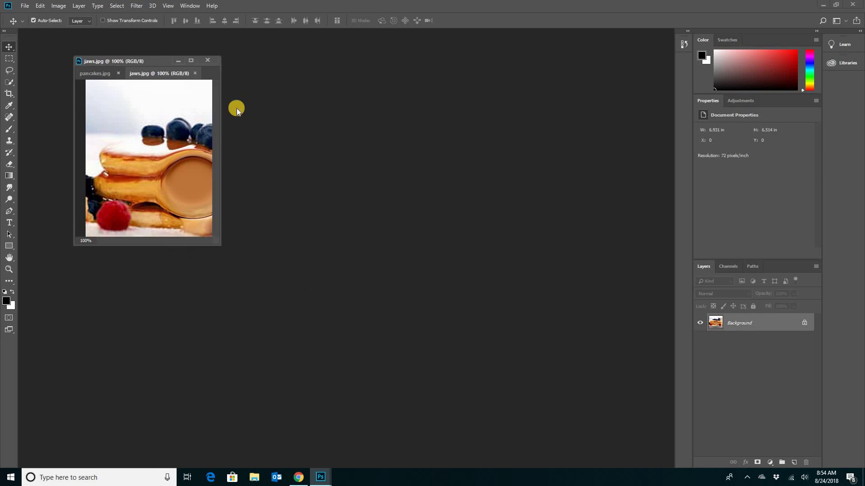
# Enlarge the floating window shared by both images until all of pancakes.jpg fits, and bring jaws.jpg to the front.
pyautogui.click(102, 73)
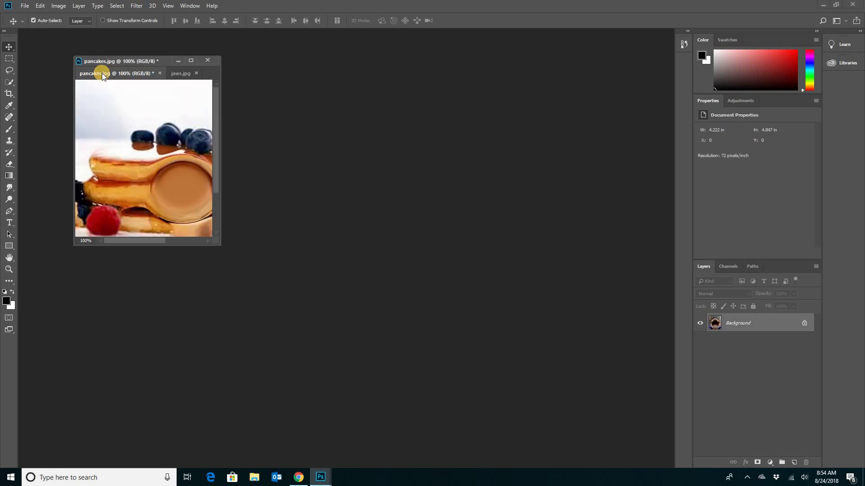
pyautogui.click(177, 74)
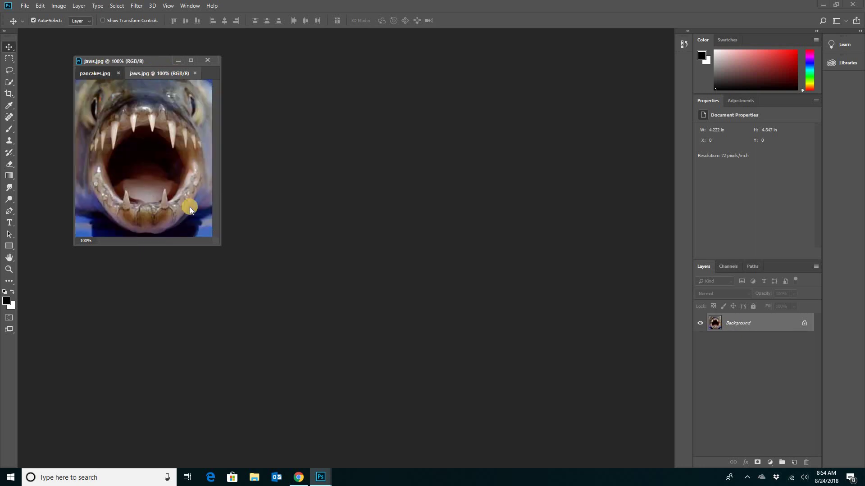
pyautogui.hotkey('ctrl', 'Tab')
pyautogui.moveTo(218, 239); pyautogui.dragTo(297, 303)
pyautogui.moveTo(297, 302); pyautogui.dragTo(315, 317)
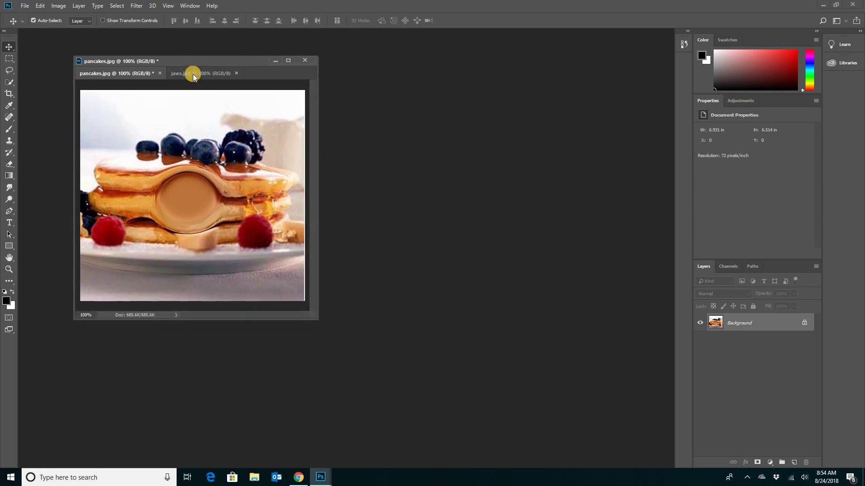
pyautogui.click(193, 74)
pyautogui.click(141, 73)
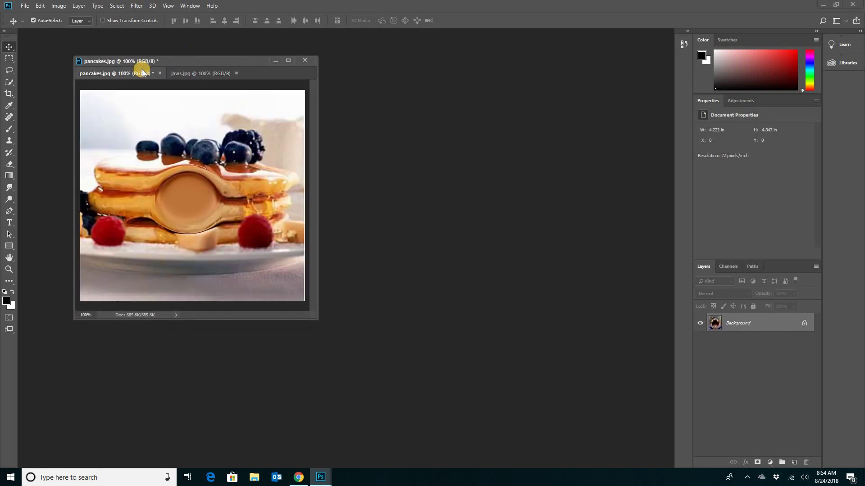
pyautogui.click(182, 72)
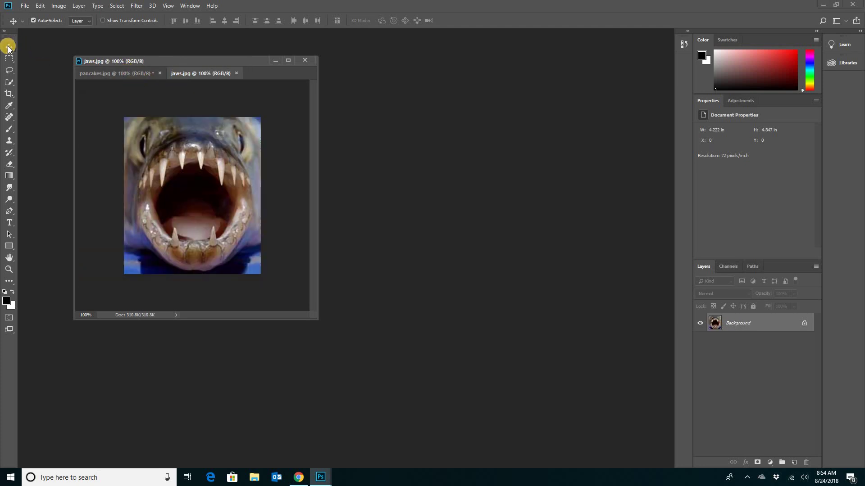
# Separate jaws.jpg into its own floating window and arrange it beside the pancakes.jpg window.
pyautogui.moveTo(178, 76); pyautogui.dragTo(395, 82)
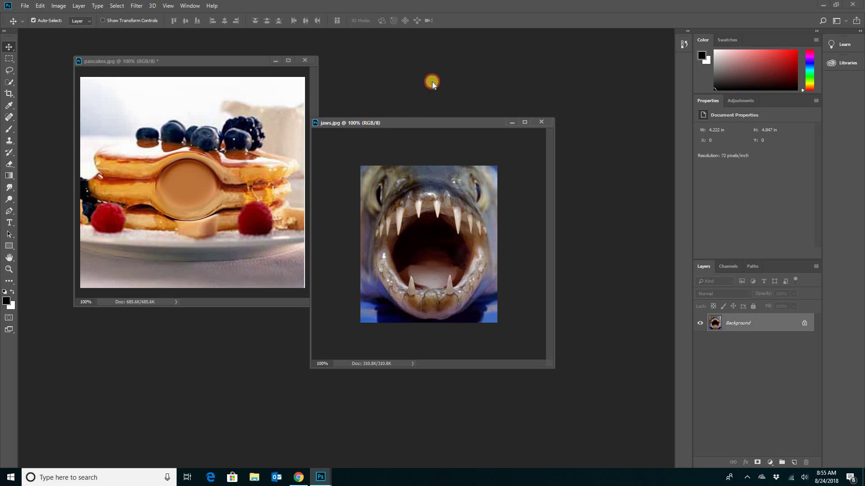
pyautogui.click(191, 74)
pyautogui.moveTo(439, 75); pyautogui.dragTo(416, 73)
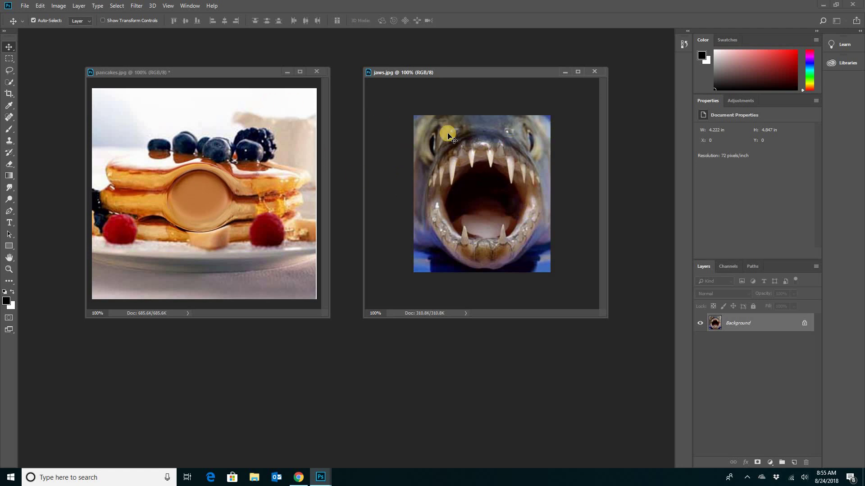
# Draw a freehand Lasso selection around the fish's toothed mouth in jaws.jpg.
pyautogui.click(9, 70)
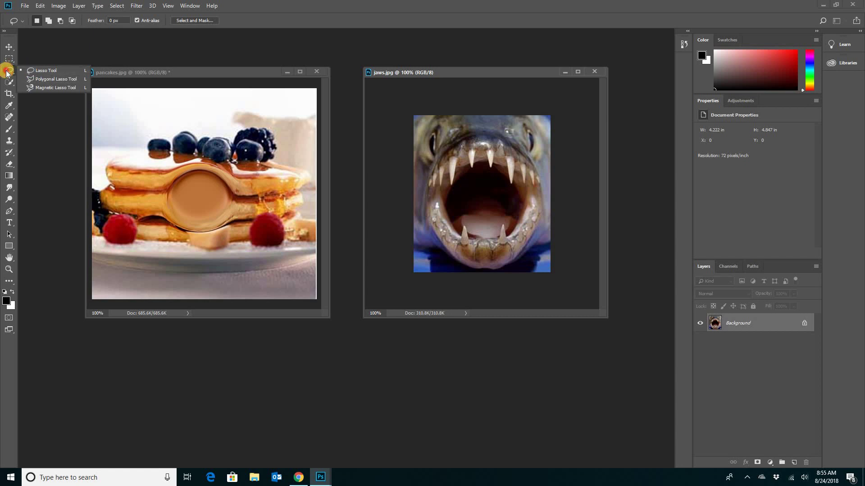
pyautogui.click(9, 71)
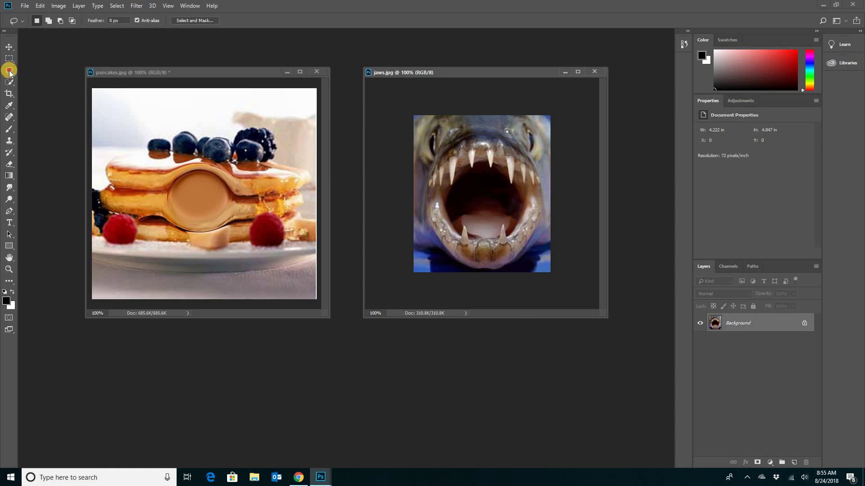
pyautogui.rightClick(12, 71)
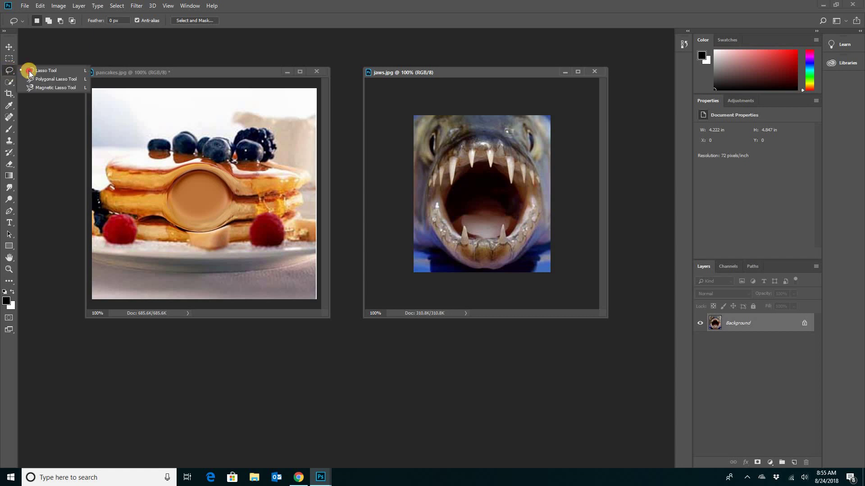
pyautogui.click(42, 71)
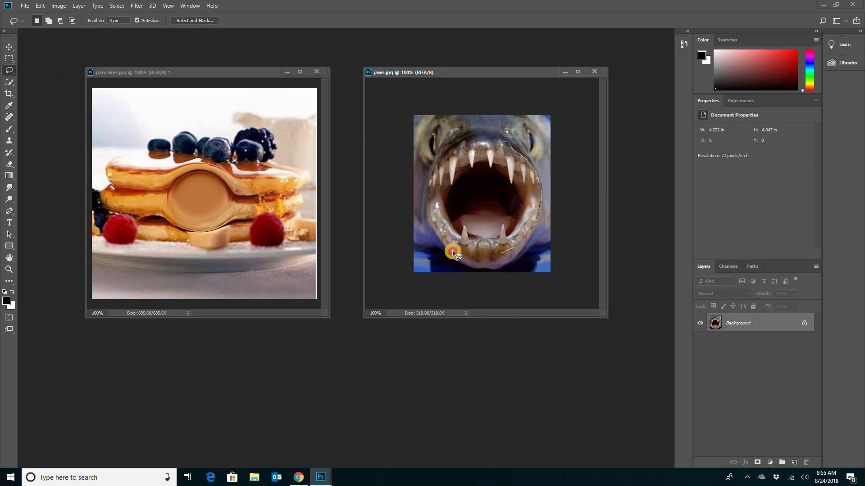
pyautogui.moveTo(452, 250)
pyautogui.mouseDown()
pyautogui.moveTo(430, 227)
pyautogui.moveTo(431, 179)
pyautogui.moveTo(457, 143)
pyautogui.moveTo(503, 141)
pyautogui.mouseUp()
# Copy the selected mouth into pancakes.jpg as a new layer and move it up and left over the pancake stack.
pyautogui.click(202, 71)
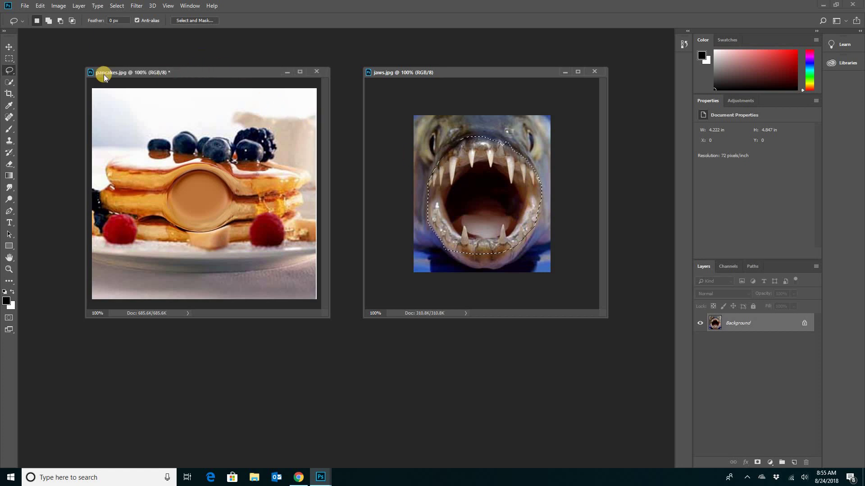
pyautogui.moveTo(190, 166)
pyautogui.mouseDown()
pyautogui.moveTo(200, 187)
pyautogui.moveTo(188, 216)
pyautogui.mouseUp()
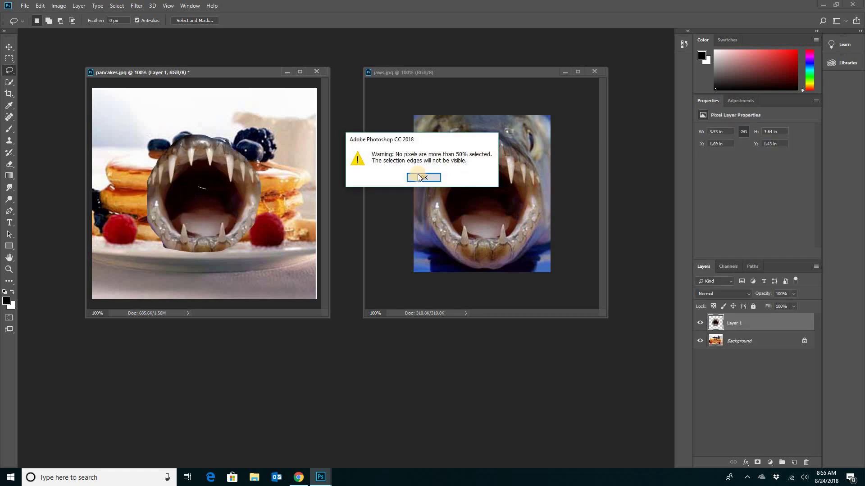
pyautogui.click(418, 178)
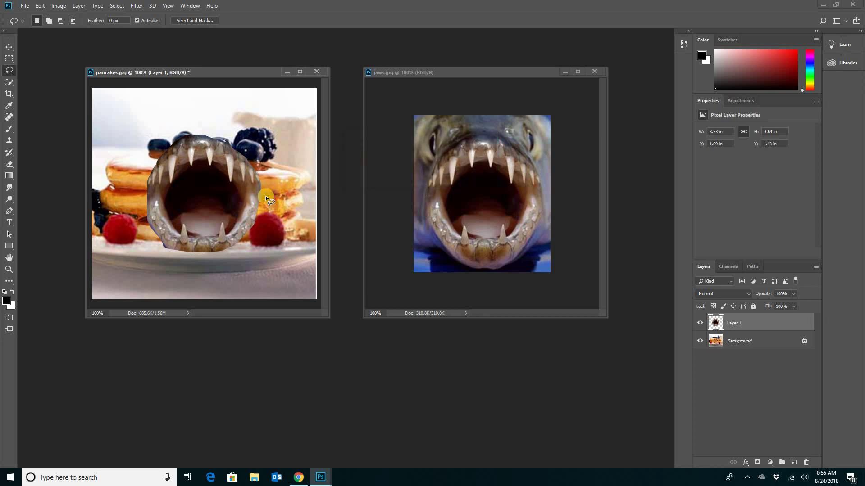
pyautogui.click(9, 46)
pyautogui.moveTo(206, 203); pyautogui.dragTo(175, 185)
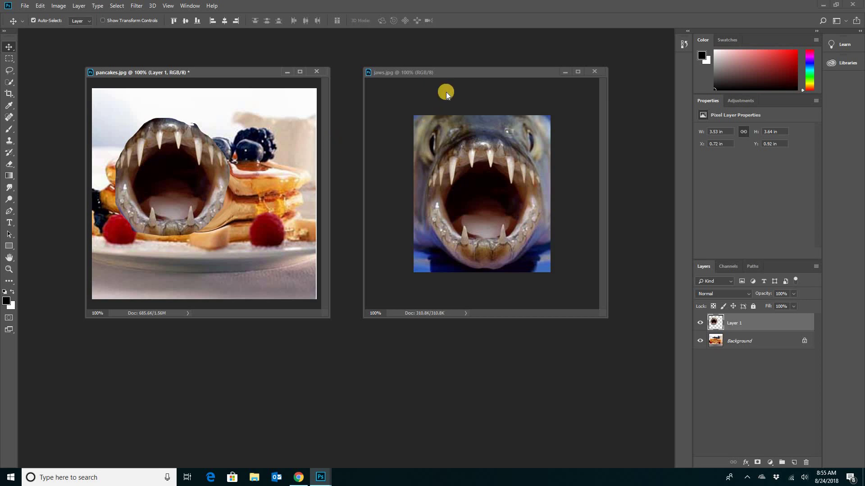
# Return to jaws.jpg and deselect the mouth selection.
pyautogui.click(438, 72)
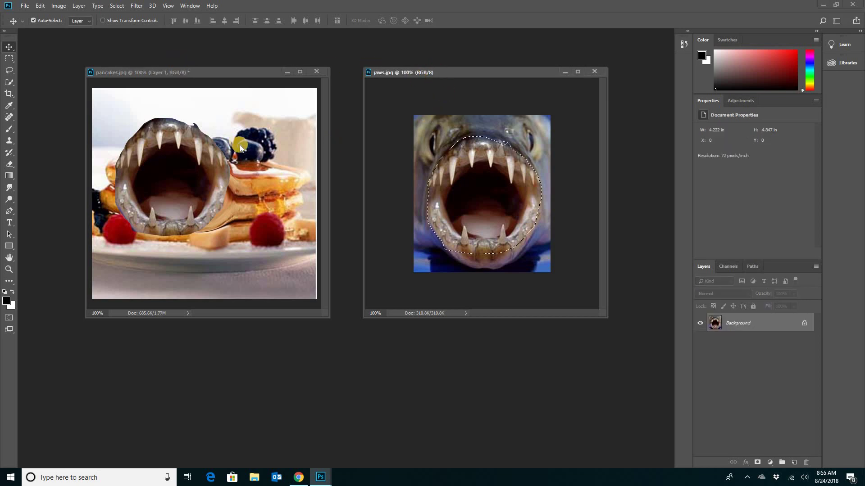
pyautogui.click(423, 71)
pyautogui.hotkey('ctrl', 'd')
# Try outlining the fish's mouth in jaws.jpg with the Polygonal Lasso and discard the resulting selection.
pyautogui.click(9, 70)
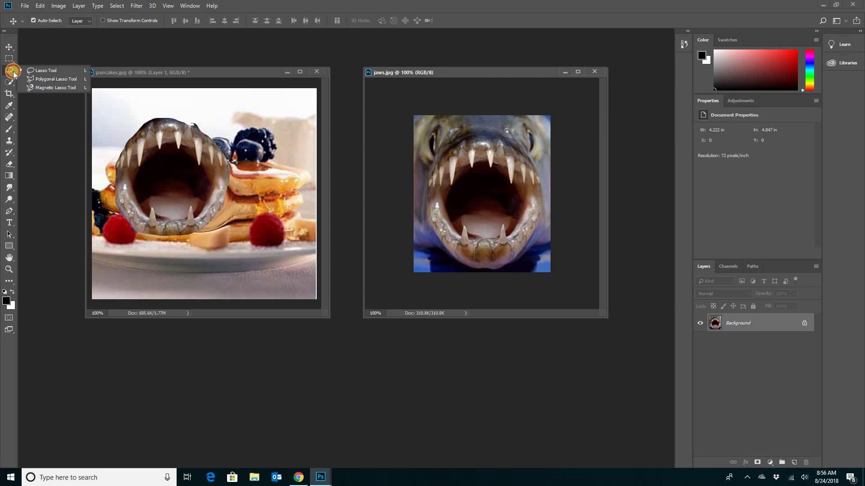
pyautogui.click(50, 80)
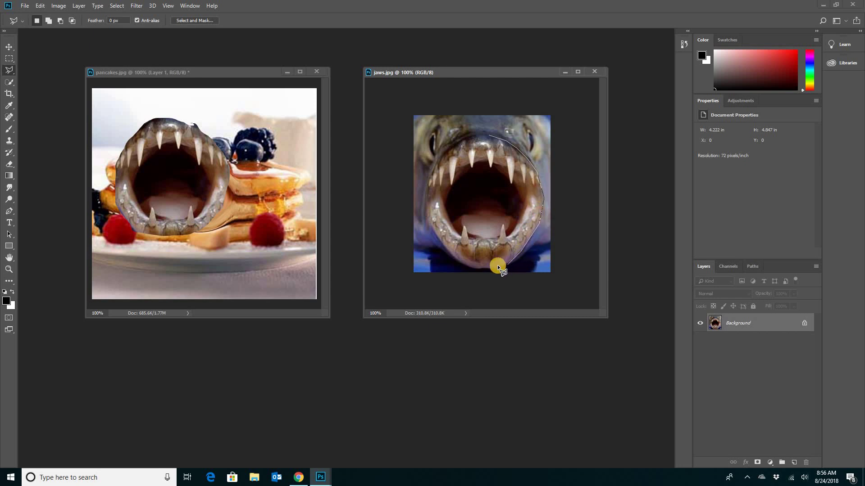
pyautogui.click(435, 238)
pyautogui.moveTo(430, 164); pyautogui.dragTo(450, 144)
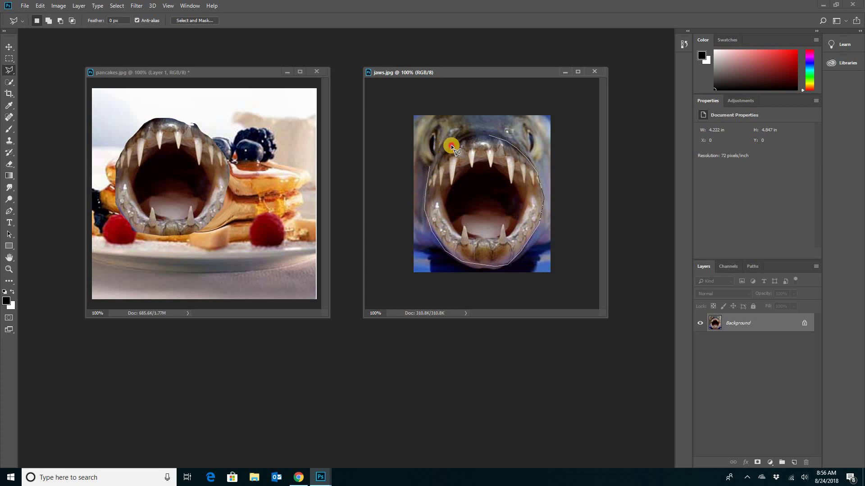
pyautogui.click(490, 136)
pyautogui.hotkey('ctrl', 'd')
# Try tracing the fish's mouth in jaws.jpg with the Magnetic Lasso and discard the selection.
pyautogui.moveTo(9, 70)
pyautogui.mouseDown()
pyautogui.moveTo(51, 90)
pyautogui.moveTo(38, 88)
pyautogui.mouseUp()
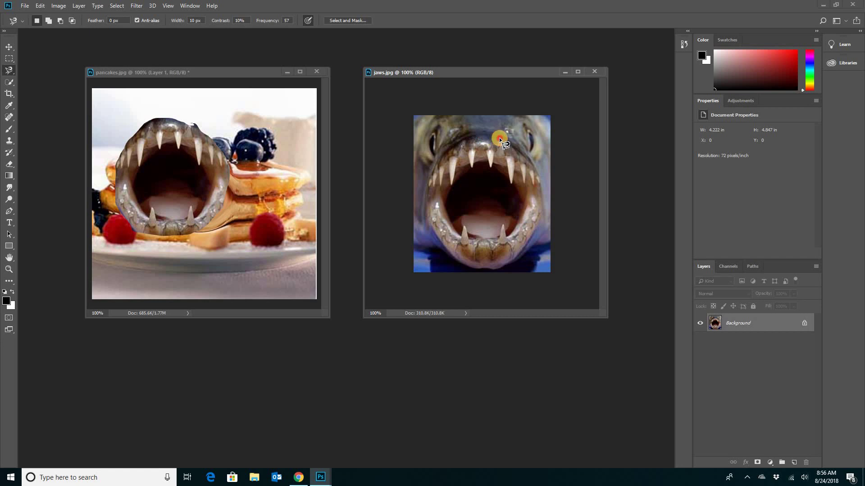
pyautogui.moveTo(522, 152)
pyautogui.mouseDown()
pyautogui.moveTo(543, 192)
pyautogui.moveTo(524, 257)
pyautogui.moveTo(510, 266)
pyautogui.moveTo(456, 262)
pyautogui.moveTo(427, 229)
pyautogui.moveTo(428, 183)
pyautogui.moveTo(447, 143)
pyautogui.moveTo(489, 136)
pyautogui.mouseUp()
pyautogui.press('Escape')
pyautogui.moveTo(530, 173); pyautogui.dragTo(535, 217)
pyautogui.moveTo(514, 256)
pyautogui.mouseDown()
pyautogui.moveTo(450, 263)
pyautogui.moveTo(430, 241)
pyautogui.moveTo(418, 169)
pyautogui.moveTo(428, 150)
pyautogui.moveTo(485, 135)
pyautogui.mouseUp()
pyautogui.doubleClick(486, 135)
pyautogui.moveTo(423, 160); pyautogui.dragTo(182, 135)
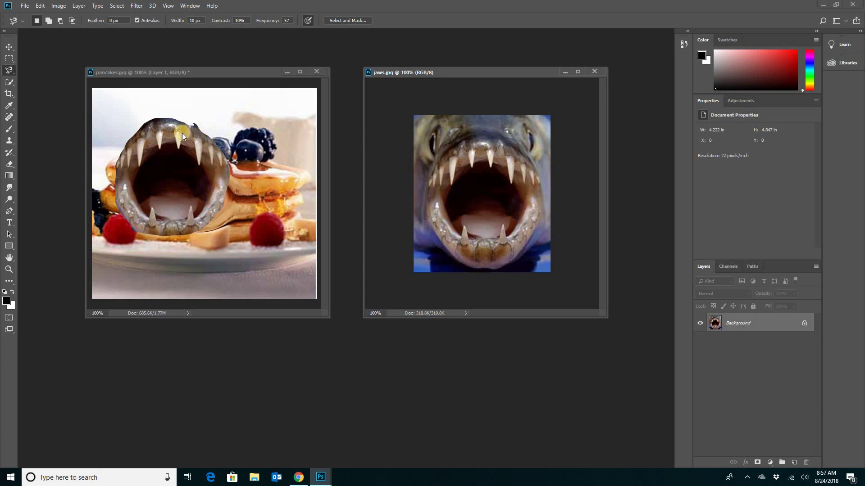
# Move the mouth layer around pancakes.jpg and leave it at the image's upper left, about X 0.38 in, Y 0.32 in.
pyautogui.click(9, 47)
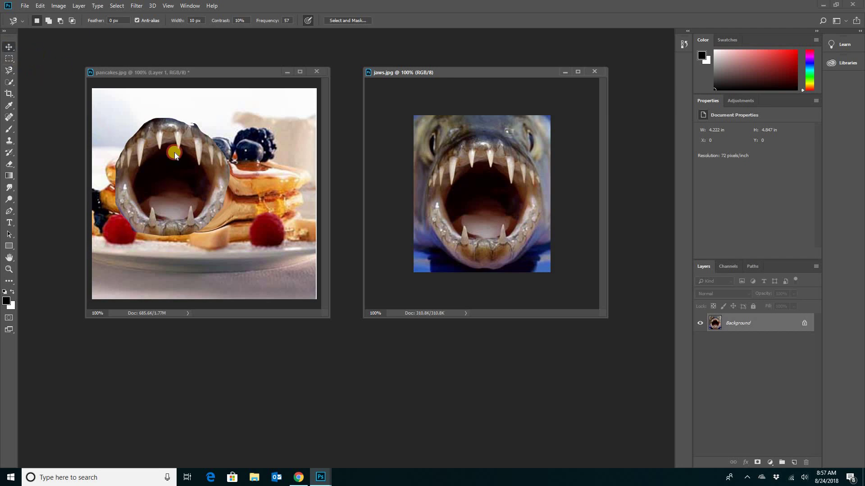
pyautogui.click(198, 169)
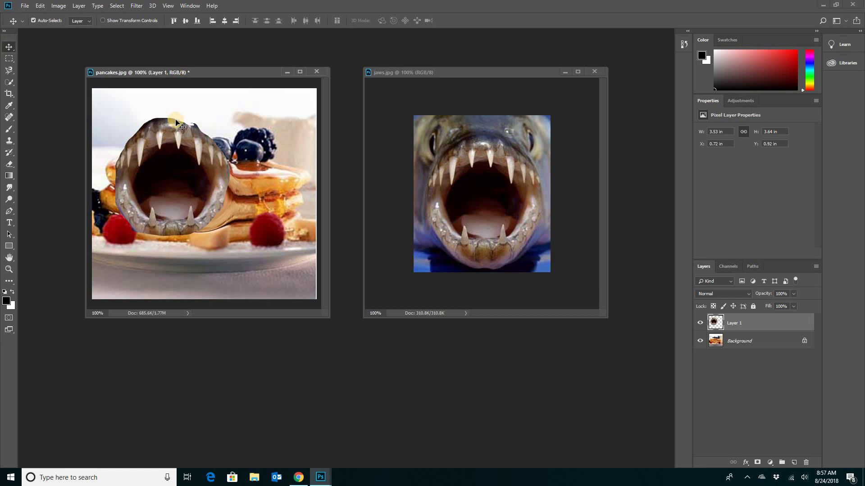
pyautogui.moveTo(182, 184); pyautogui.dragTo(167, 174)
pyautogui.moveTo(172, 132); pyautogui.dragTo(219, 175)
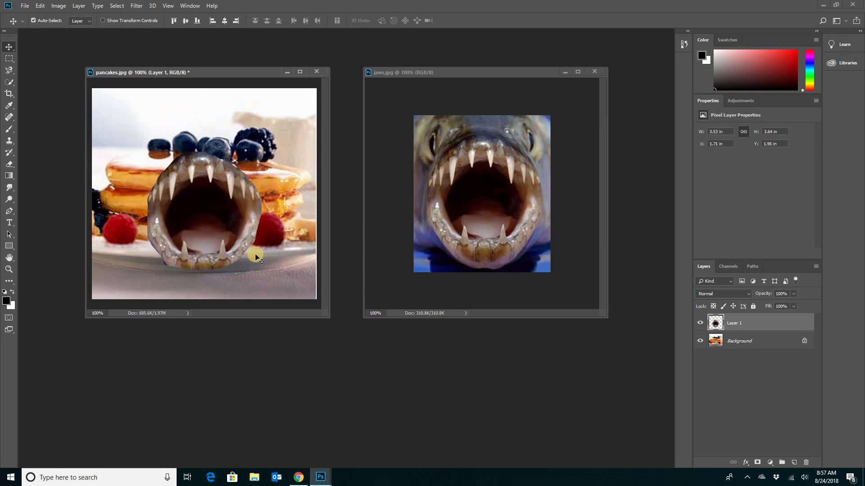
pyautogui.moveTo(176, 194)
pyautogui.mouseDown()
pyautogui.moveTo(155, 147)
pyautogui.moveTo(160, 133)
pyautogui.moveTo(156, 154)
pyautogui.moveTo(172, 186)
pyautogui.mouseUp()
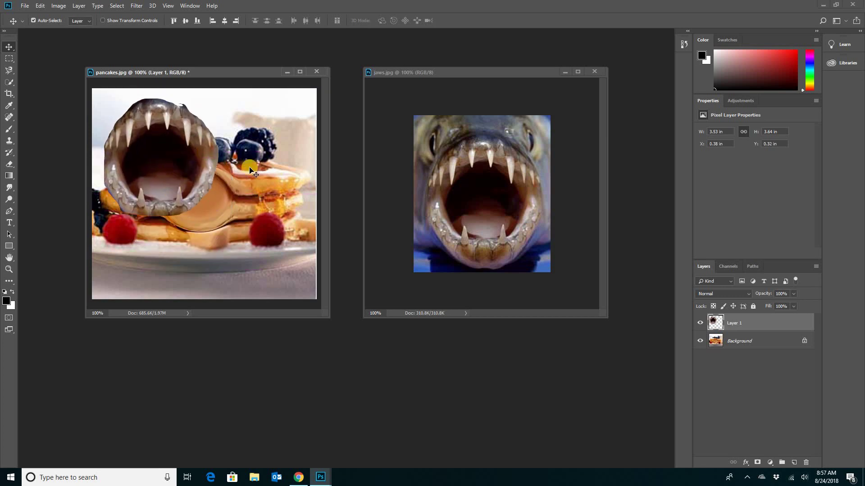
# Return to jaws.jpg and draw a new freehand Lasso selection around the fish's toothed mouth.
pyautogui.click(455, 74)
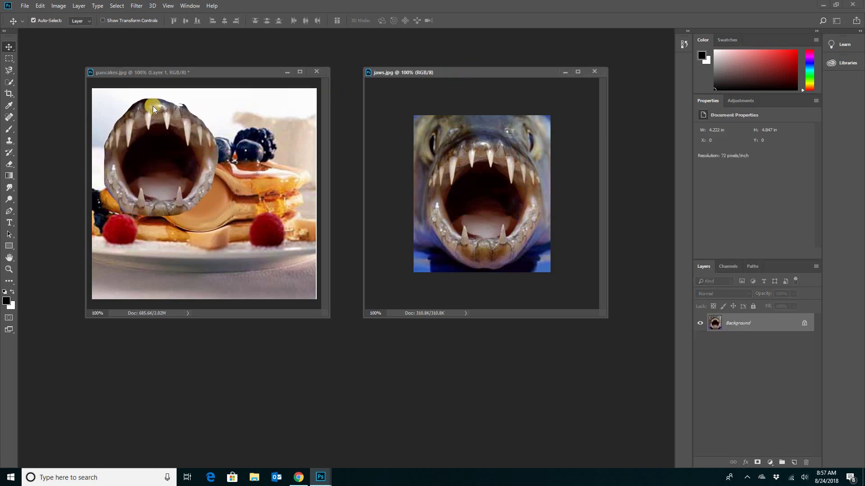
pyautogui.moveTo(8, 71); pyautogui.dragTo(27, 71)
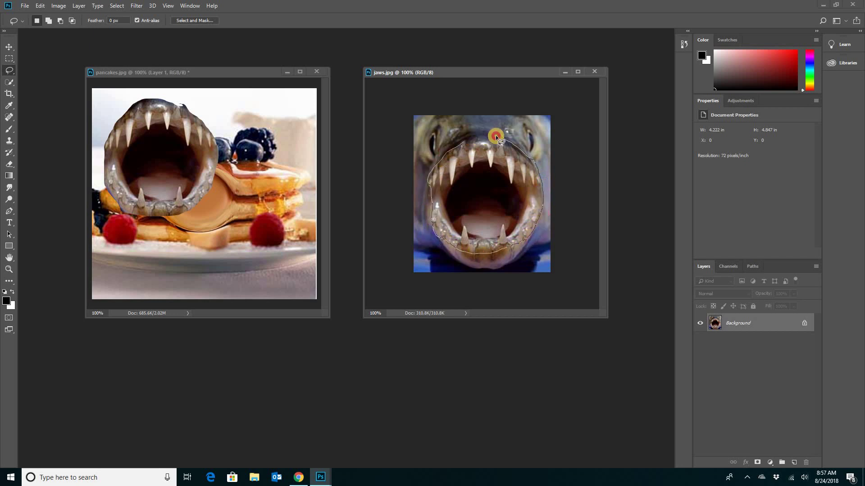
pyautogui.moveTo(507, 134); pyautogui.dragTo(507, 134)
# Feather the mouth selection in jaws.jpg with a radius of 10 pixels.
pyautogui.click(113, 7)
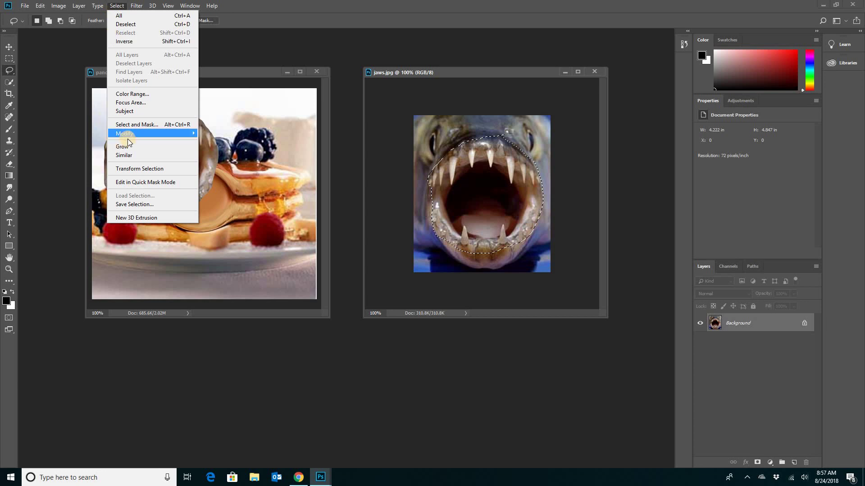
pyautogui.moveTo(131, 133)
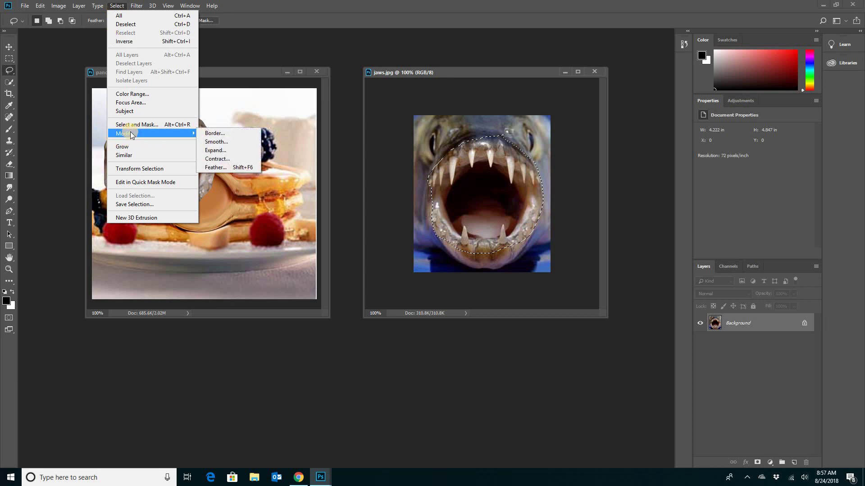
pyautogui.click(223, 167)
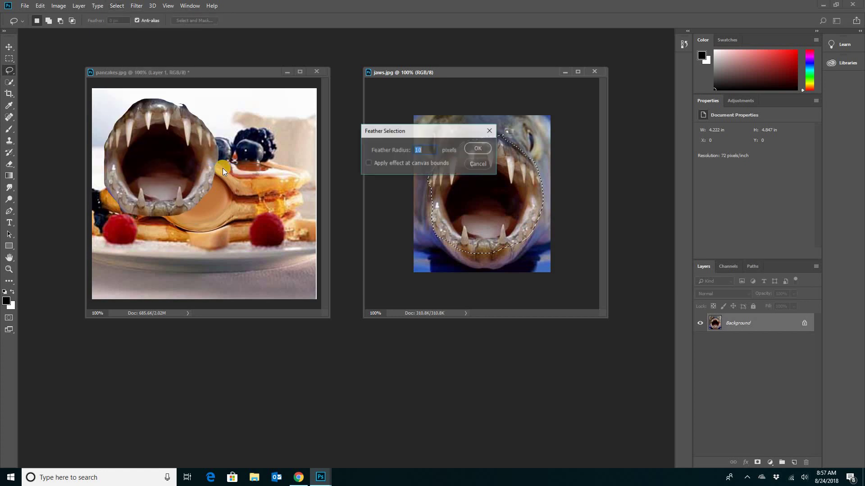
pyautogui.moveTo(420, 142); pyautogui.dragTo(334, 248)
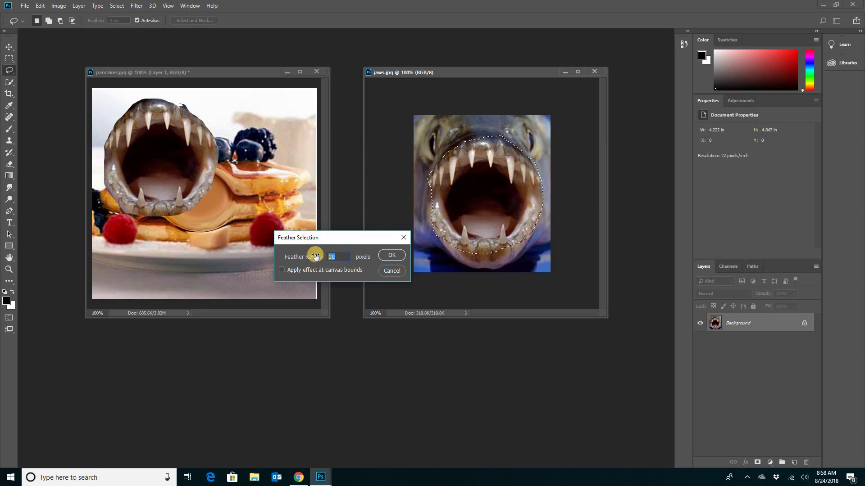
pyautogui.write('1')
pyautogui.moveTo(315, 256)
pyautogui.mouseDown()
pyautogui.moveTo(332, 252)
pyautogui.moveTo(338, 282)
pyautogui.moveTo(332, 260)
pyautogui.mouseUp()
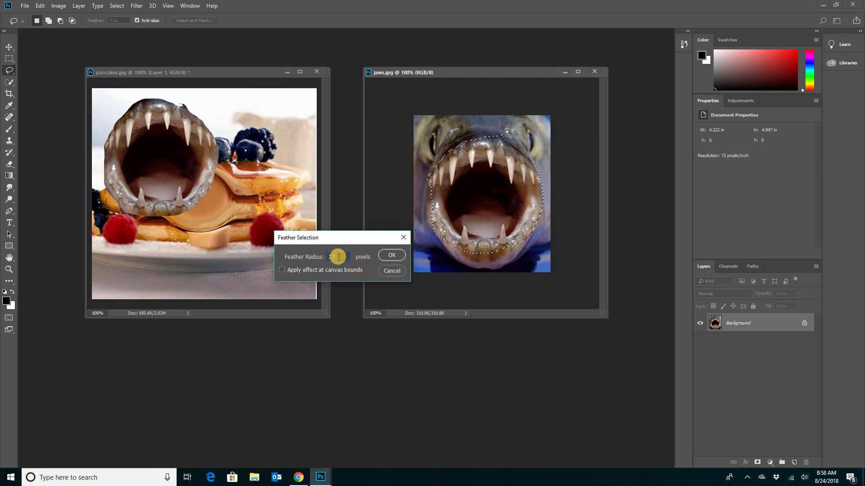
pyautogui.click(301, 260)
pyautogui.click(321, 258)
pyautogui.click(318, 257)
pyautogui.click(333, 257)
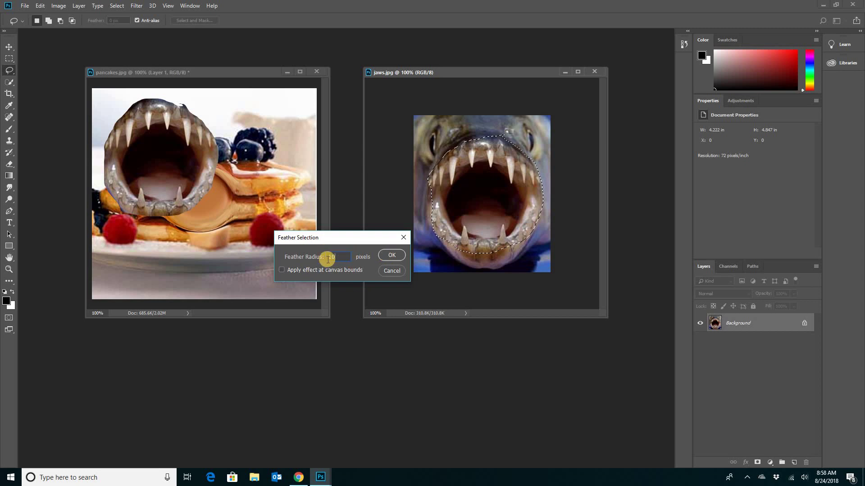
pyautogui.click(392, 255)
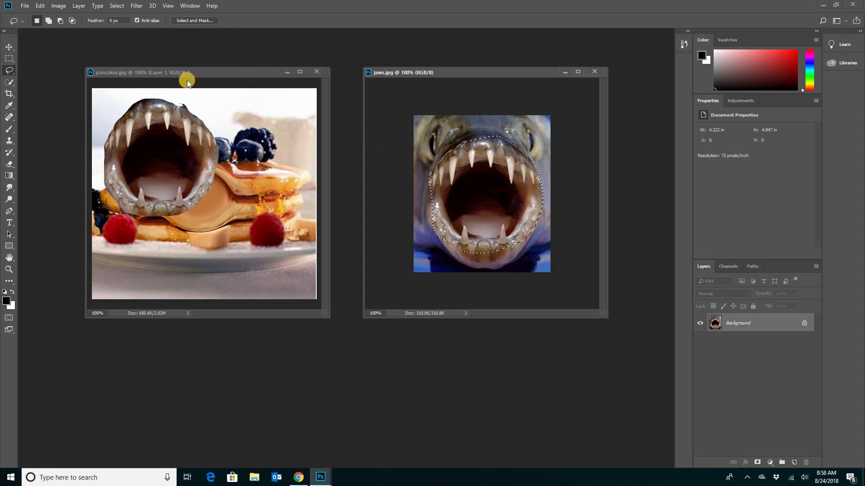
# Copy the feathered mouth into pancakes.jpg as a new layer and place it right of the first mouth, about X 2.82 in, Y 0.32 in.
pyautogui.click(8, 46)
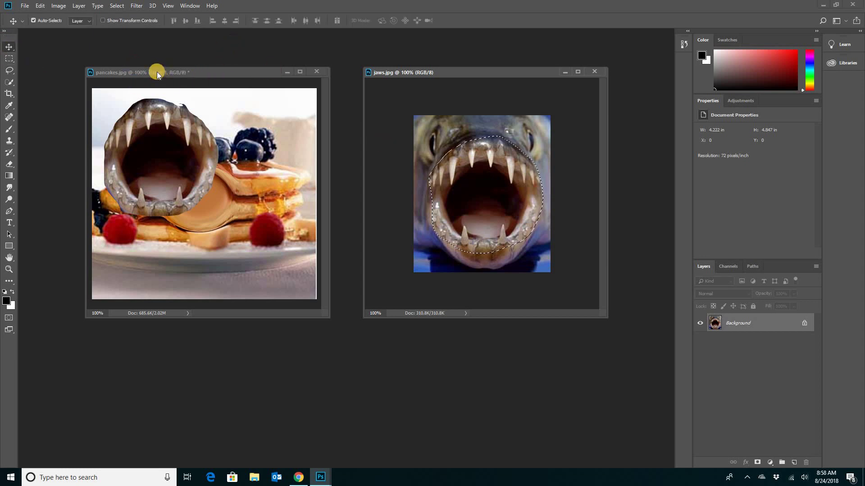
pyautogui.click(140, 74)
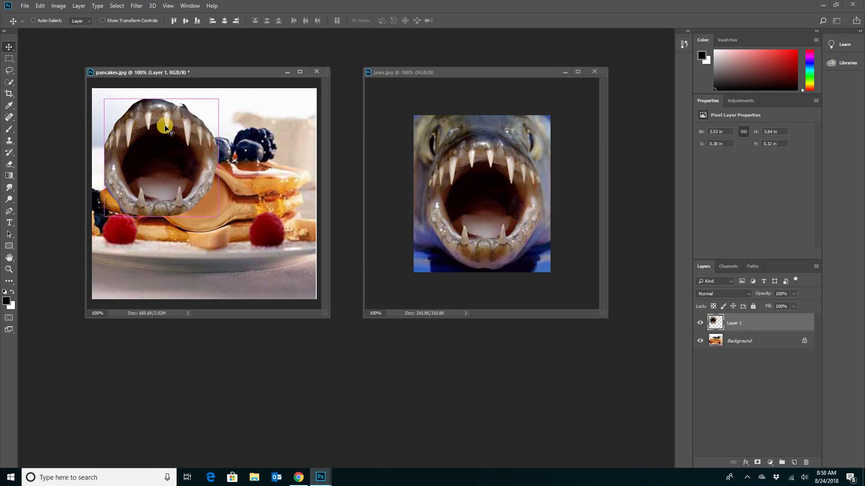
pyautogui.hotkey('ctrl', 'v')
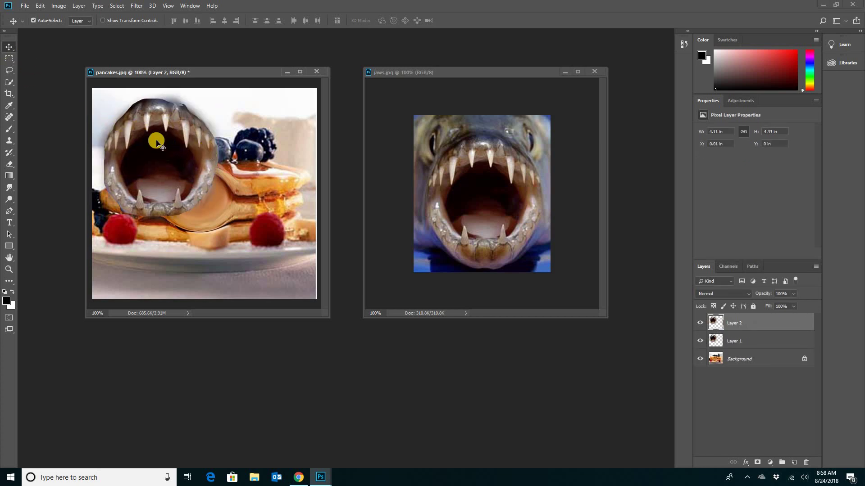
pyautogui.moveTo(154, 139); pyautogui.dragTo(272, 109)
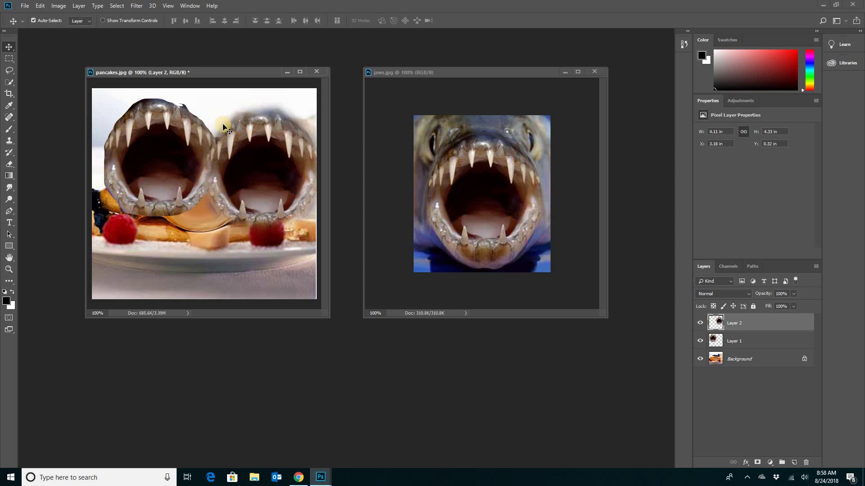
pyautogui.click(223, 186)
pyautogui.moveTo(224, 186); pyautogui.dragTo(253, 142)
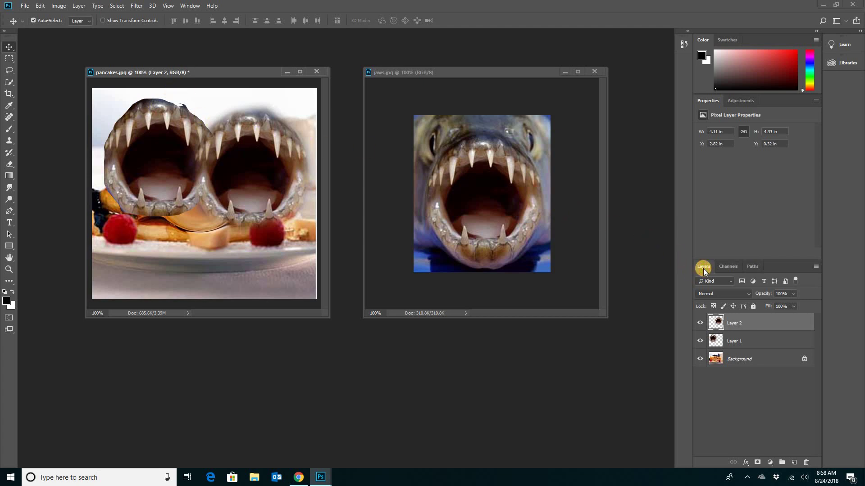
# Move Layer 1 to about X 0.25 in, Y 0.67 in and Layer 2 to about X 2.61 in, Y 0.67 in.
pyautogui.click(744, 360)
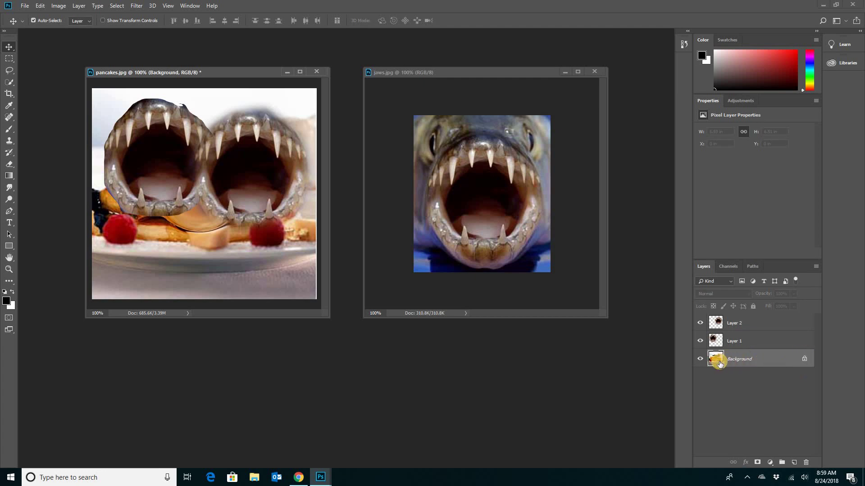
pyautogui.click(735, 343)
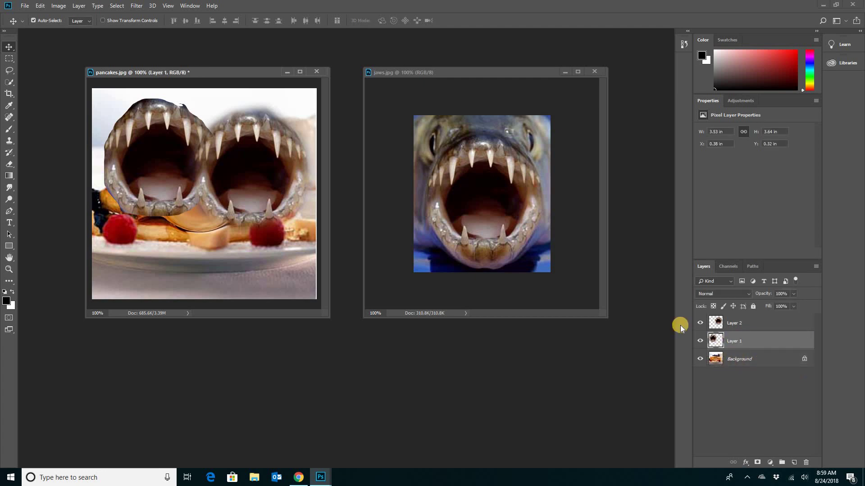
pyautogui.moveTo(167, 144)
pyautogui.mouseDown()
pyautogui.moveTo(164, 177)
pyautogui.moveTo(176, 162)
pyautogui.moveTo(168, 154)
pyautogui.mouseUp()
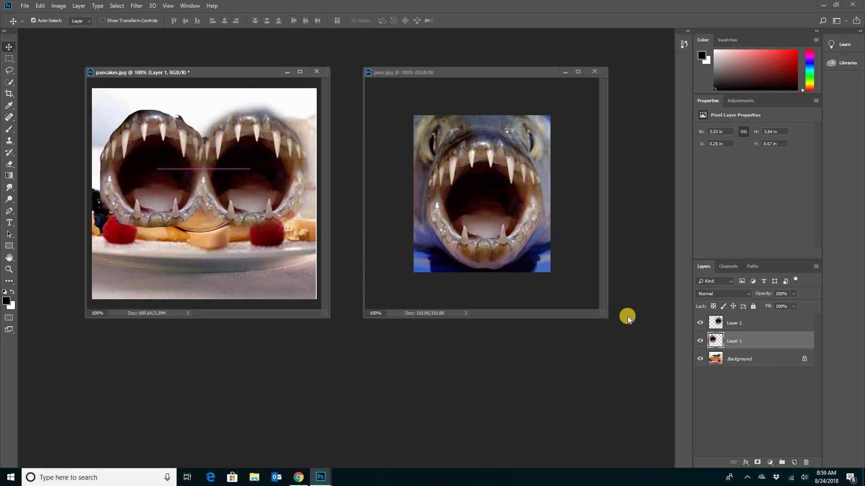
pyautogui.click(744, 323)
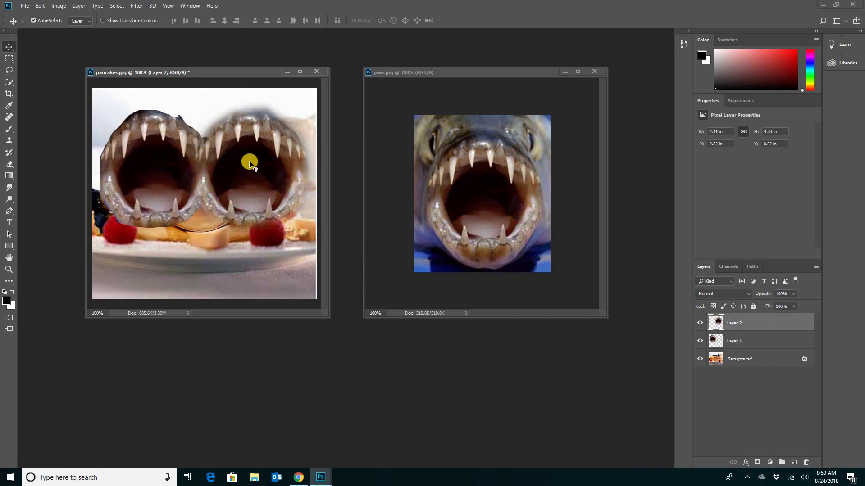
pyautogui.moveTo(221, 163); pyautogui.dragTo(239, 163)
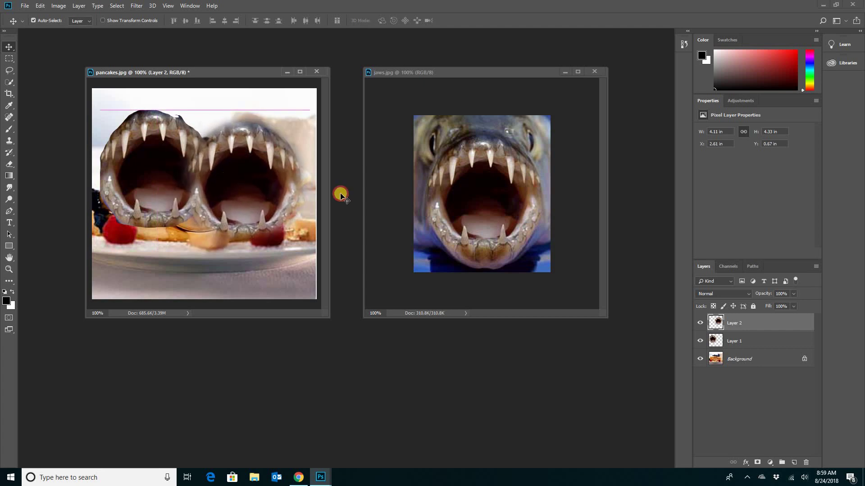
# Reposition the mouths diagonally, with Layer 1 lower left at about X 0.54 in, Y 1.89 in and Layer 2 upper right.
pyautogui.click(728, 342)
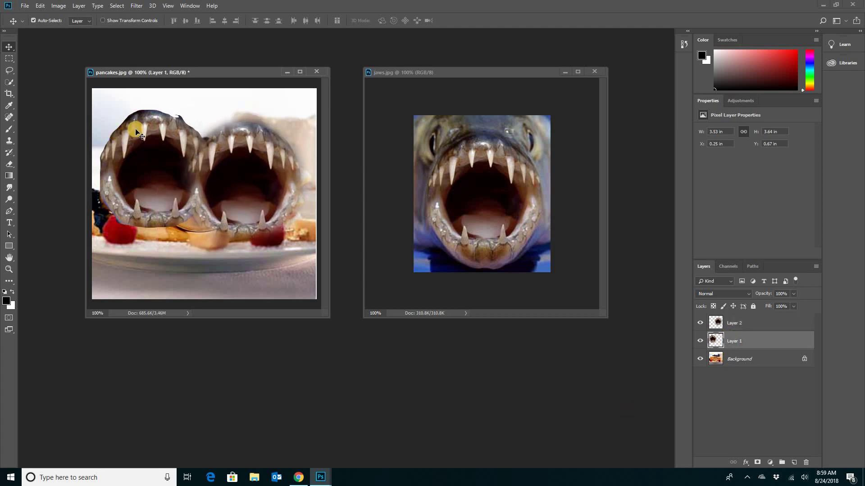
pyautogui.moveTo(139, 134); pyautogui.dragTo(134, 159)
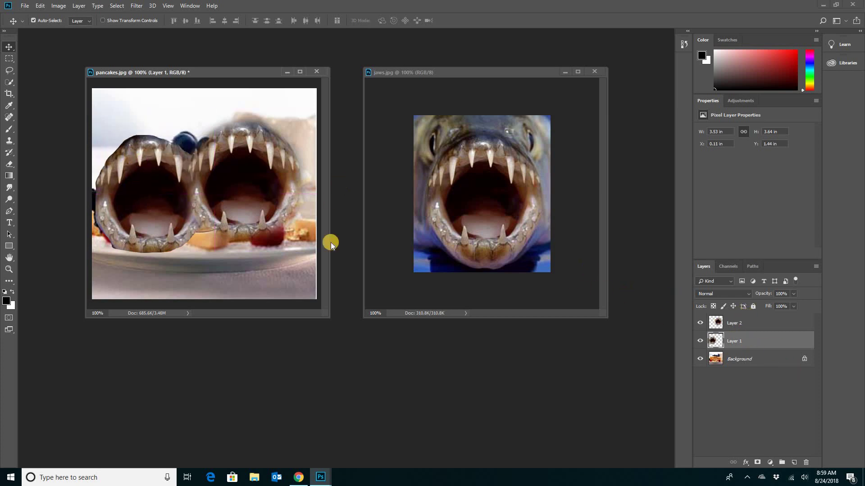
pyautogui.moveTo(249, 158)
pyautogui.mouseDown()
pyautogui.moveTo(261, 165)
pyautogui.moveTo(241, 158)
pyautogui.moveTo(243, 165)
pyautogui.mouseUp()
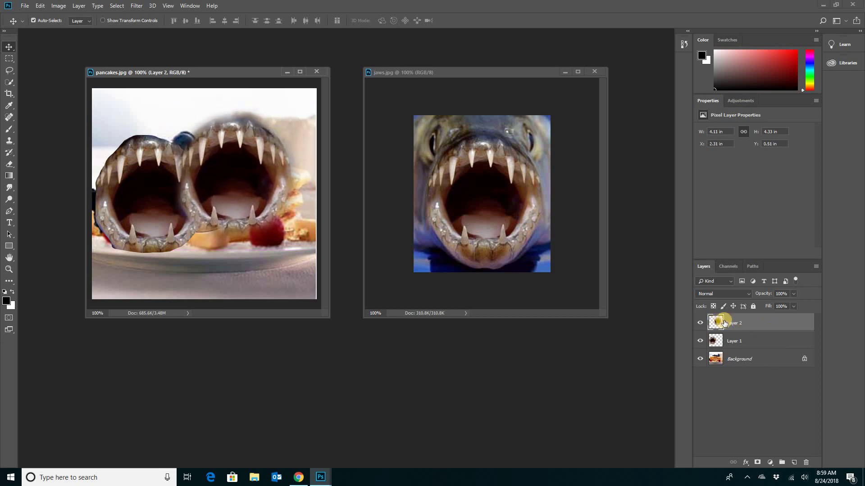
pyautogui.moveTo(141, 187)
pyautogui.mouseDown()
pyautogui.moveTo(140, 198)
pyautogui.moveTo(156, 197)
pyautogui.mouseUp()
pyautogui.moveTo(227, 177); pyautogui.dragTo(237, 162)
# Select Layer 1 and toggle its visibility off and on to check which mouth it holds.
pyautogui.click(741, 342)
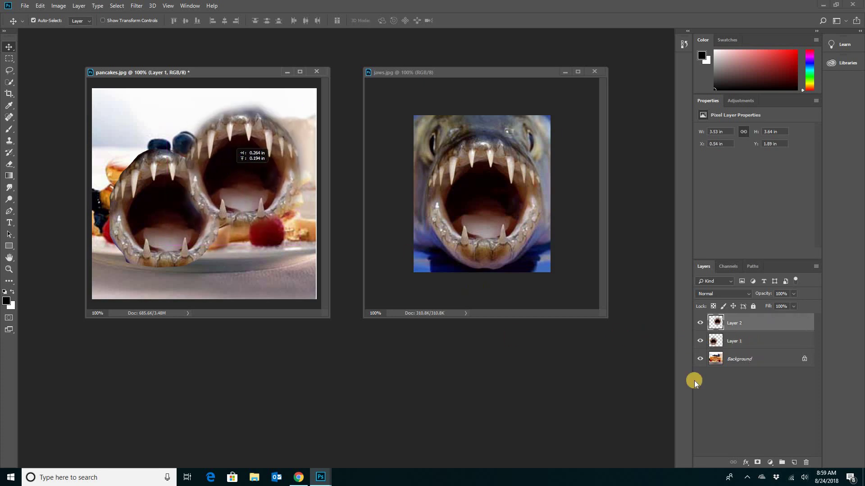
pyautogui.click(736, 342)
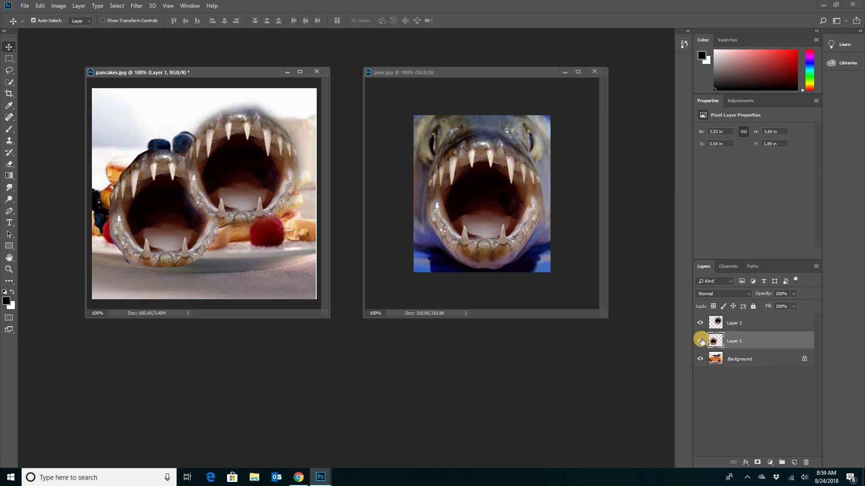
pyautogui.click(699, 343)
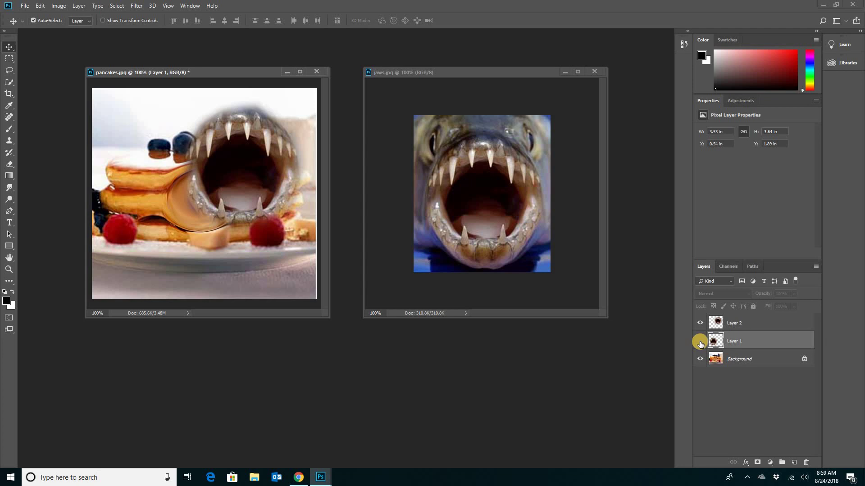
pyautogui.click(700, 343)
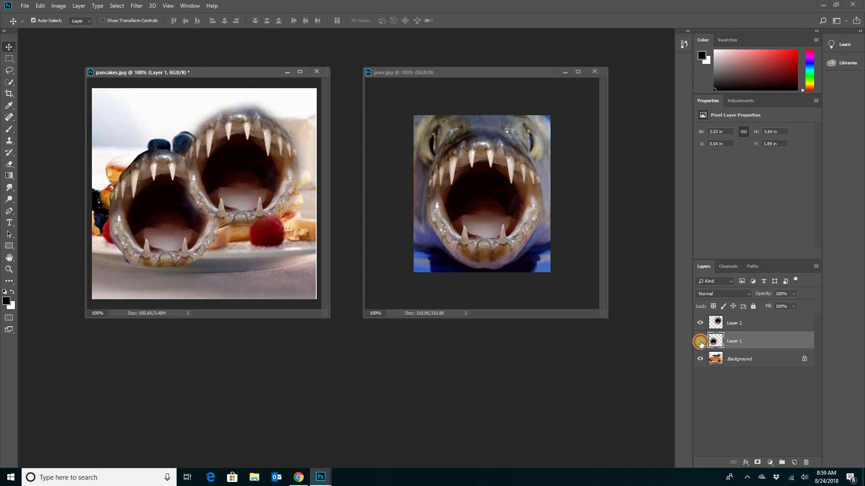
# Check the lower-left mouth by toggling Layer 1's visibility and delete Layer 1 from pancakes.jpg.
pyautogui.click(700, 343)
pyautogui.click(700, 343)
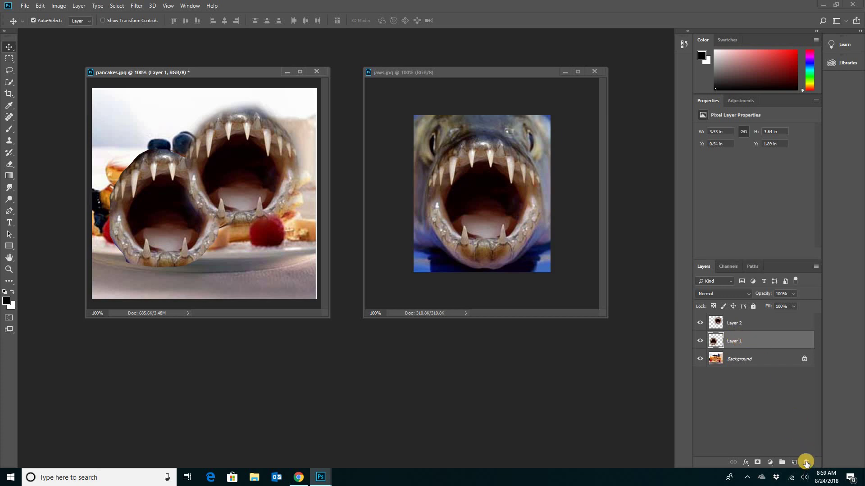
pyautogui.click(752, 341)
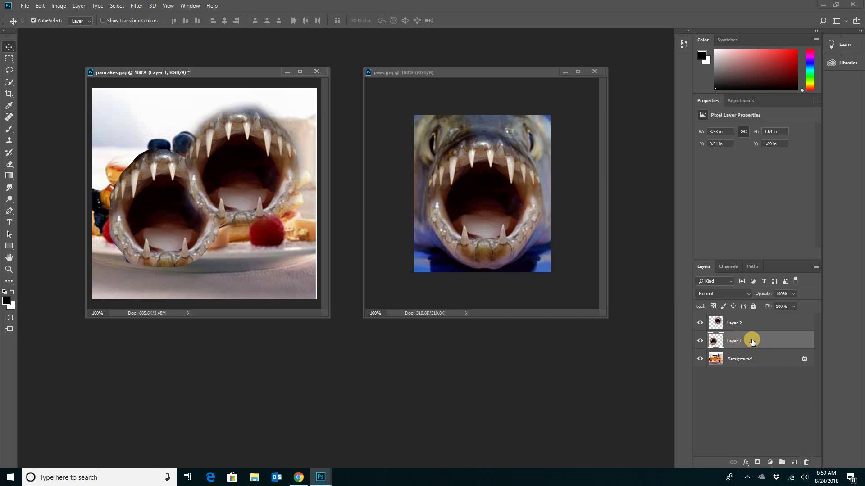
pyautogui.click(815, 269)
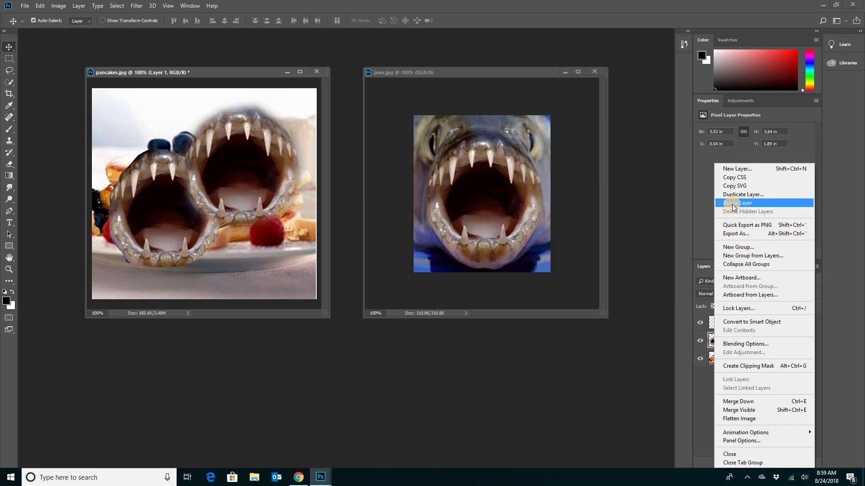
pyautogui.click(604, 385)
pyautogui.click(733, 341)
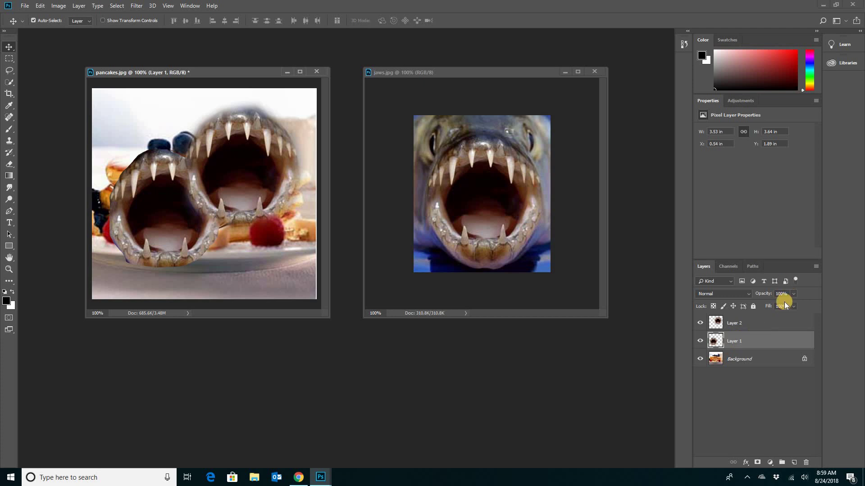
pyautogui.click(816, 267)
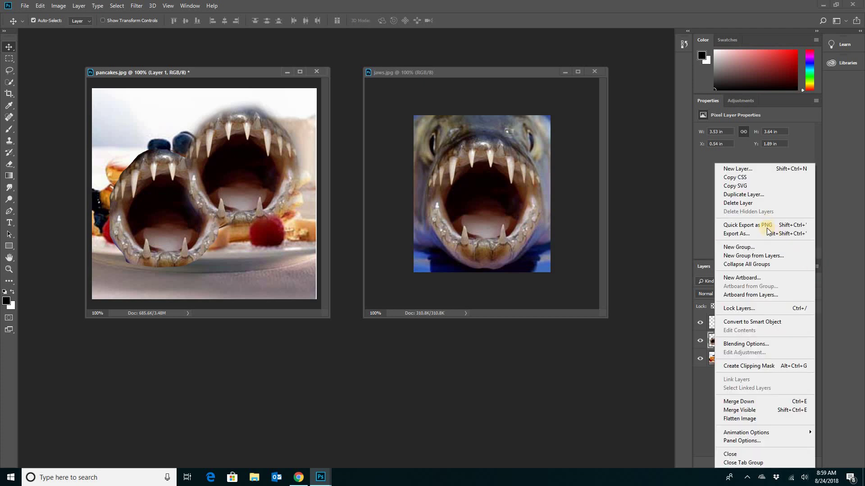
pyautogui.click(739, 204)
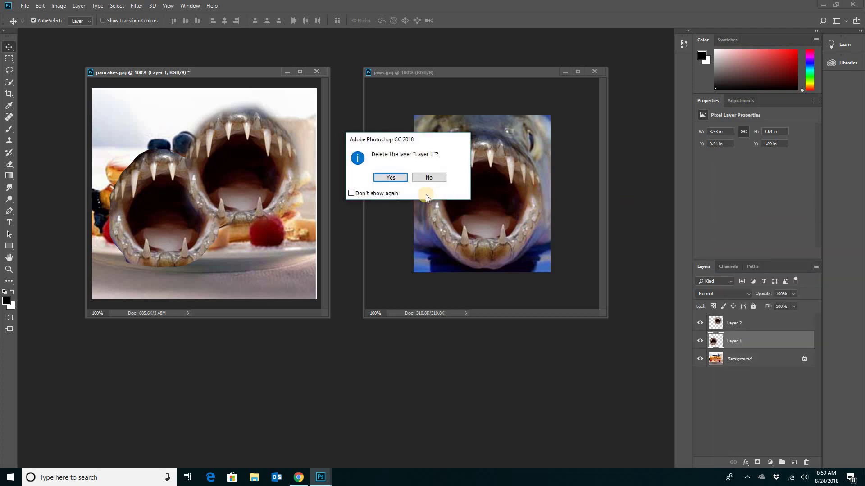
pyautogui.click(390, 178)
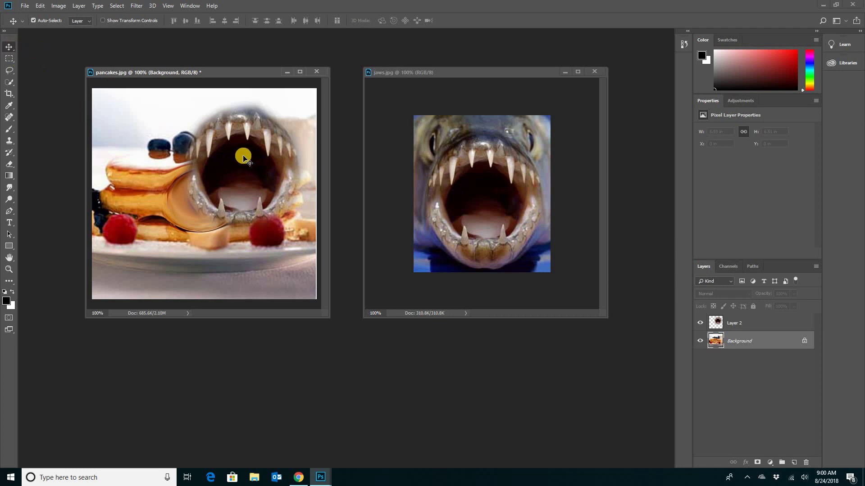
# Move the Layer 2 mouth to the middle of the pancake stack, about X 1.21 in, Y 1.28 in, and start Free Transform on it.
pyautogui.moveTo(242, 162); pyautogui.dragTo(201, 196)
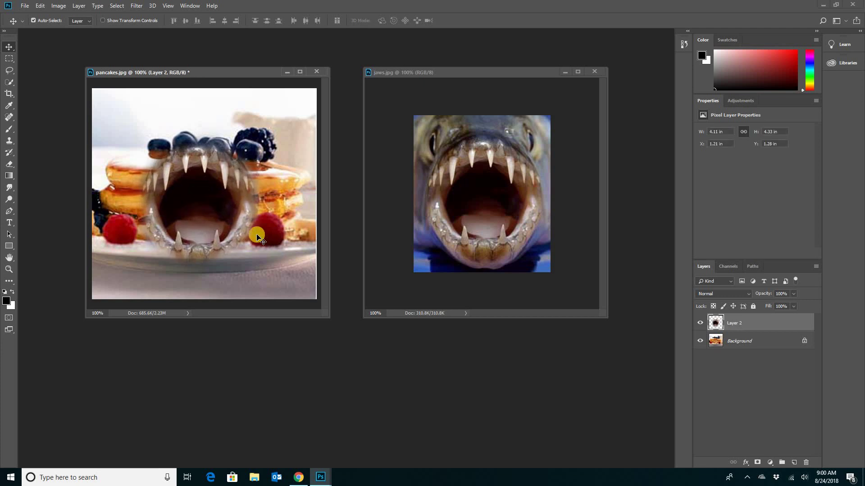
pyautogui.click(41, 6)
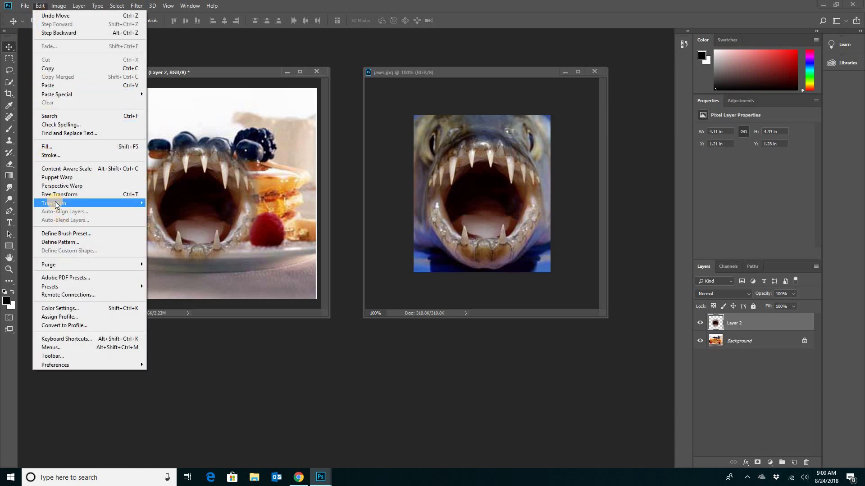
pyautogui.moveTo(56, 204)
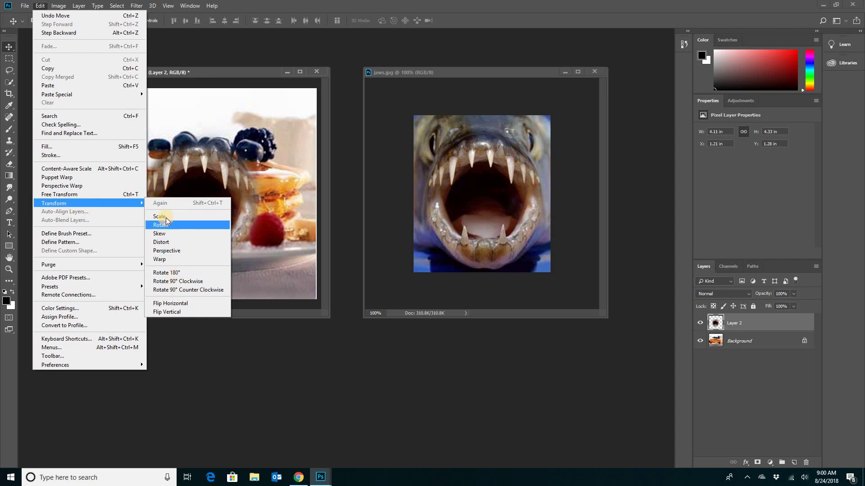
pyautogui.click(187, 74)
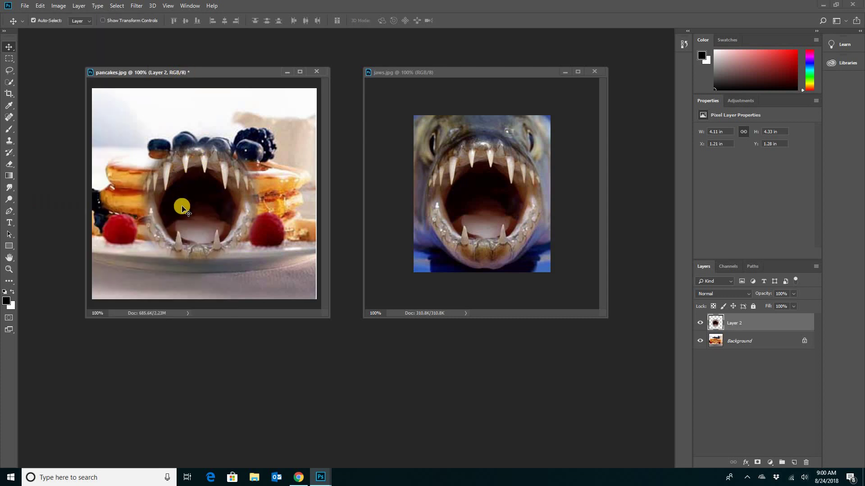
pyautogui.press('ctrl')
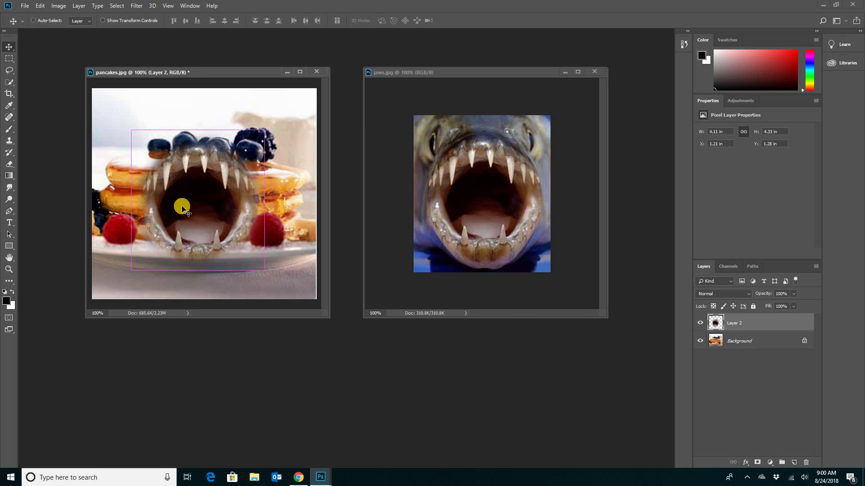
pyautogui.hotkey('ctrl', 't')
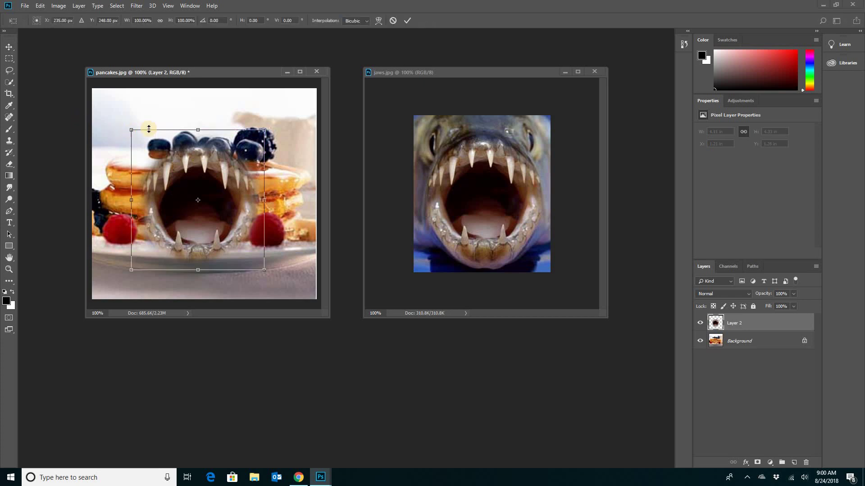
pyautogui.click(41, 6)
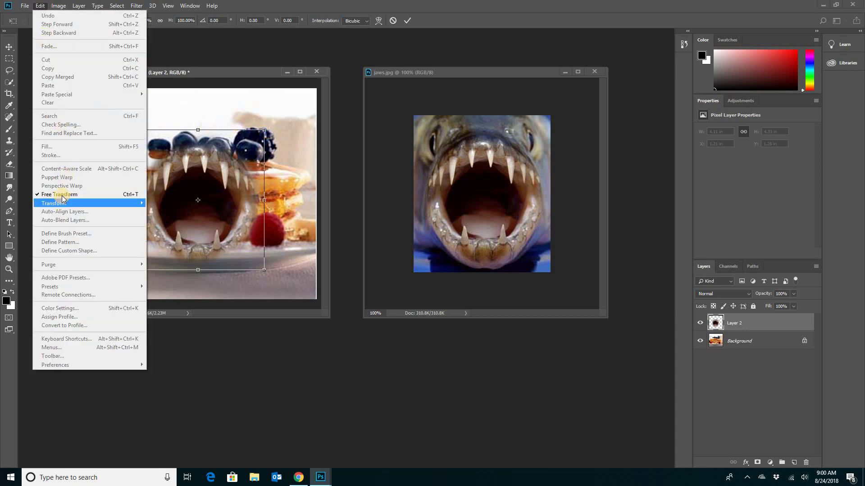
pyautogui.press('Escape')
pyautogui.click(79, 6)
pyautogui.press('Escape')
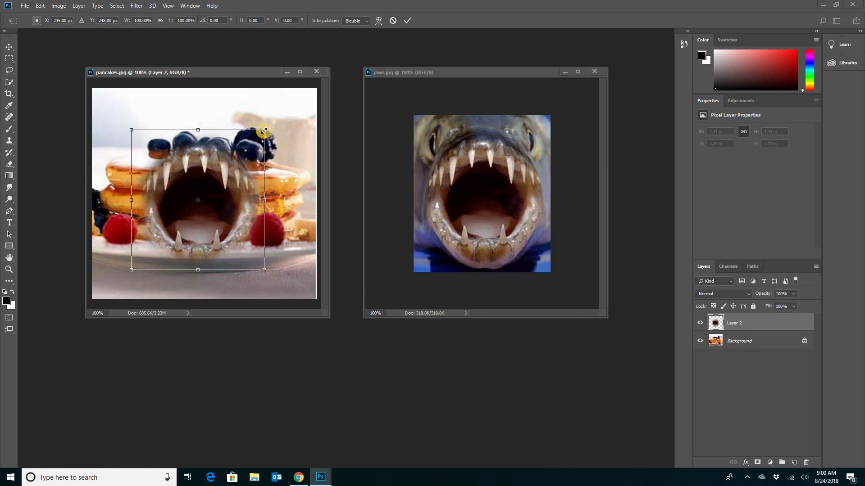
# Scale the mouth proportionally to about 62% and place it over the pancake bulge, about X 2.19 in, Y 1.92 in.
pyautogui.moveTo(264, 131); pyautogui.dragTo(167, 142)
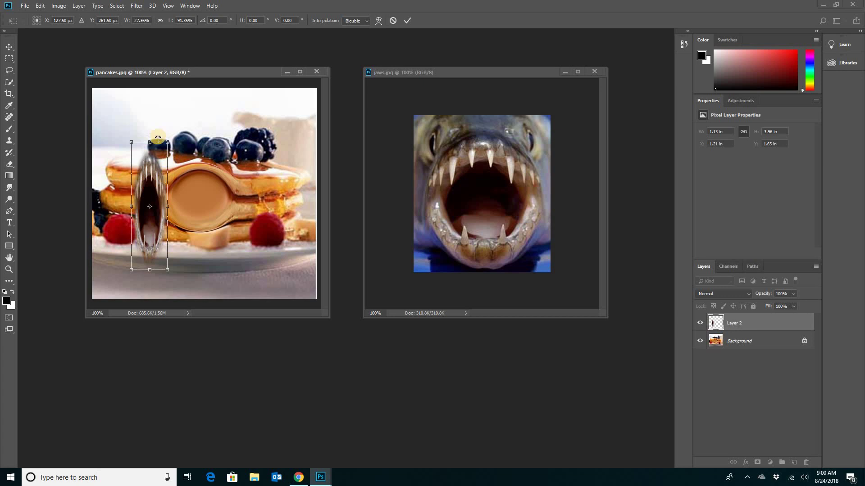
pyautogui.hotkey('ctrl', 'z')
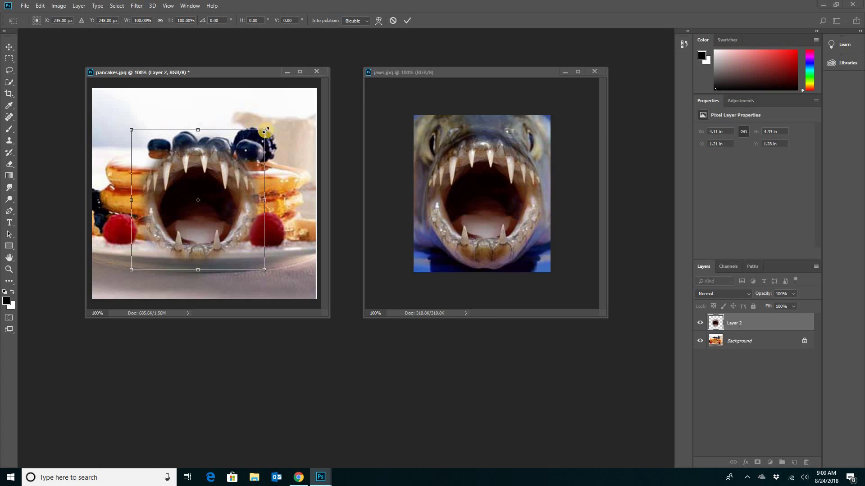
pyautogui.moveTo(263, 130); pyautogui.dragTo(201, 179)
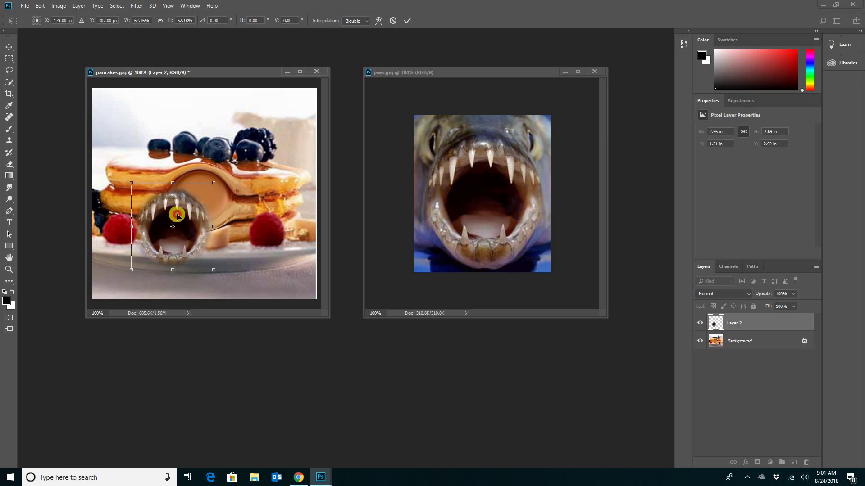
pyautogui.moveTo(191, 200); pyautogui.dragTo(224, 167)
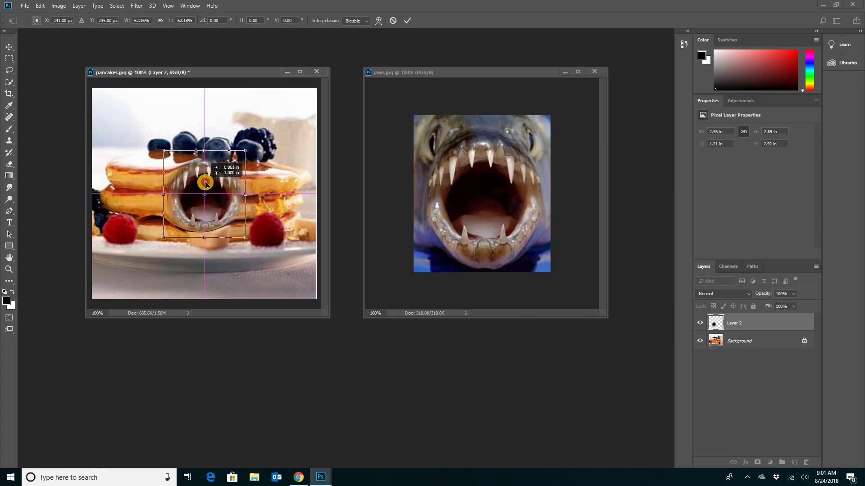
pyautogui.moveTo(177, 279); pyautogui.dragTo(194, 269)
pyautogui.hotkey('ctrl', 'z')
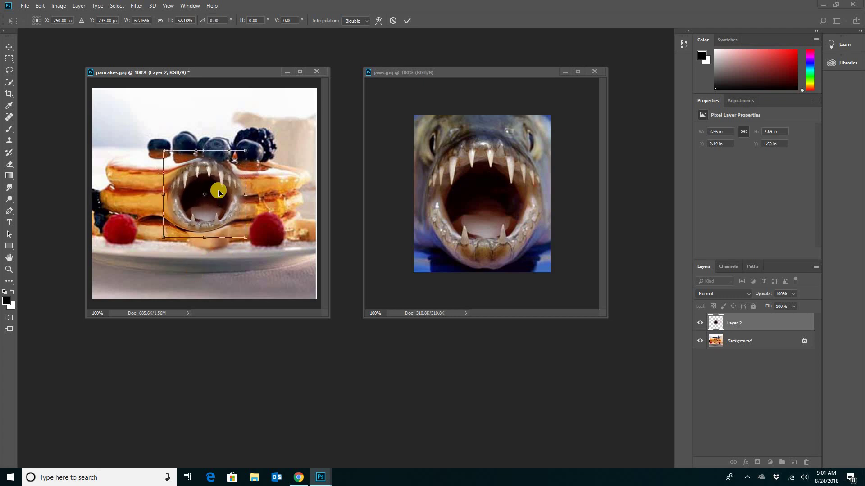
# Shrink the mouth to about 58% and fit it inside the pancake bulge, about X 2.03 in, Y 2.19 in.
pyautogui.moveTo(216, 188)
pyautogui.mouseDown()
pyautogui.moveTo(216, 207)
pyautogui.moveTo(217, 198)
pyautogui.mouseUp()
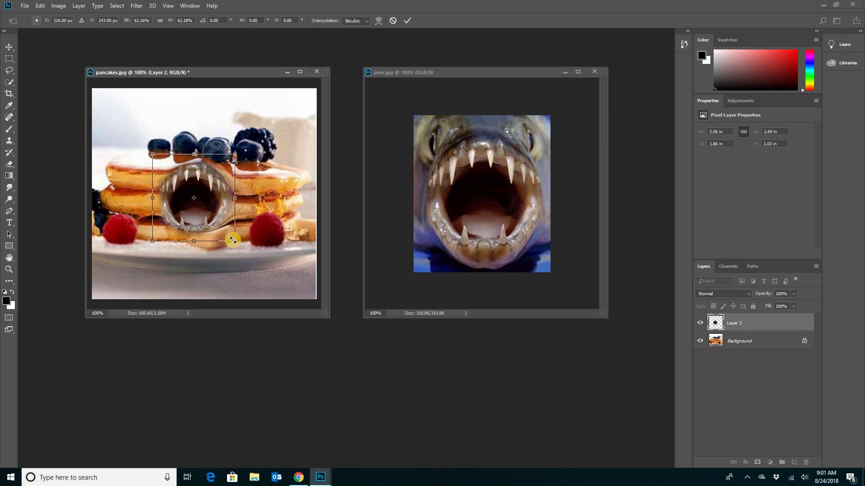
pyautogui.moveTo(252, 250); pyautogui.dragTo(261, 225)
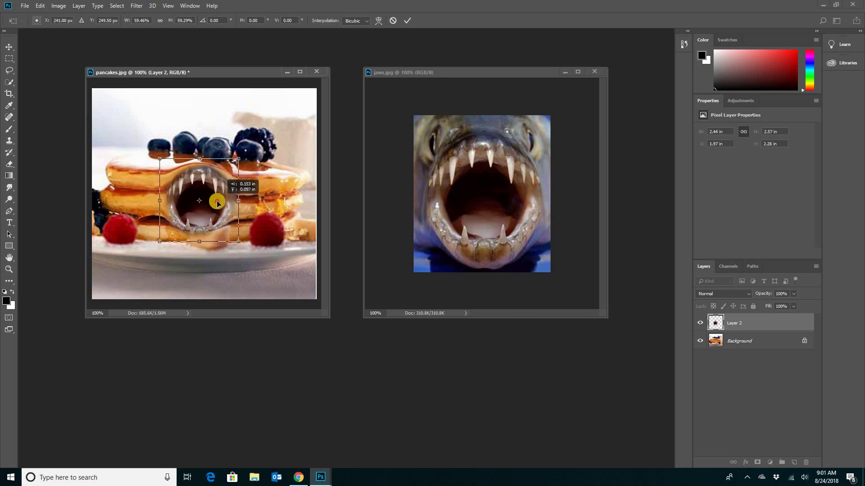
pyautogui.moveTo(221, 211); pyautogui.dragTo(222, 211)
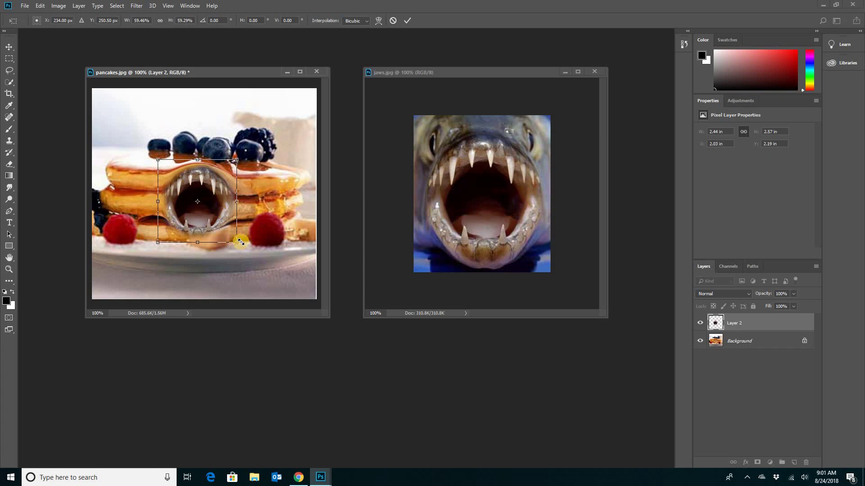
pyautogui.moveTo(235, 240); pyautogui.dragTo(233, 237)
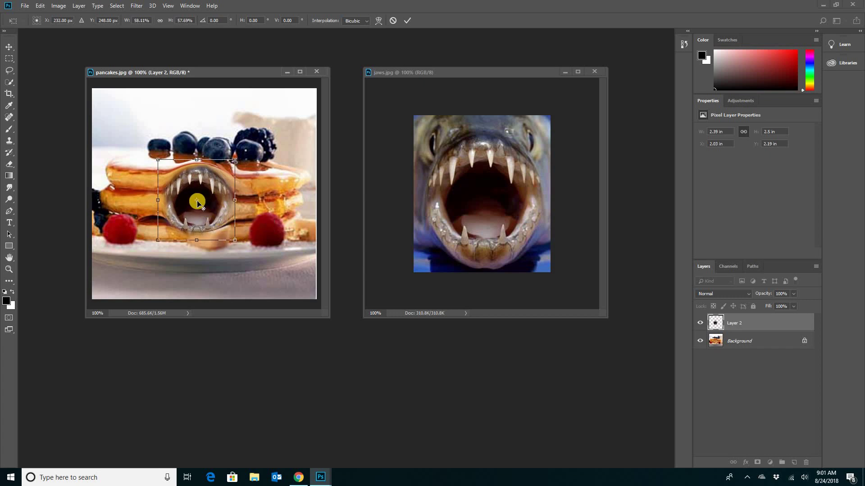
pyautogui.moveTo(197, 204)
pyautogui.mouseDown()
pyautogui.moveTo(217, 199)
pyautogui.moveTo(183, 181)
pyautogui.moveTo(202, 210)
pyautogui.moveTo(180, 181)
pyautogui.moveTo(185, 165)
pyautogui.moveTo(203, 205)
pyautogui.mouseUp()
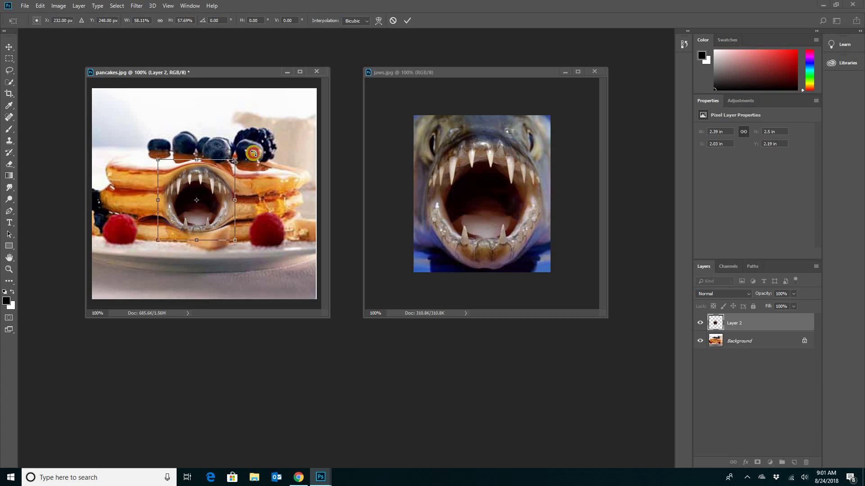
# Test rotating the mouth around its centre and a moved reference point, return it to about -0.27°, and apply the transform.
pyautogui.moveTo(250, 151); pyautogui.dragTo(227, 163)
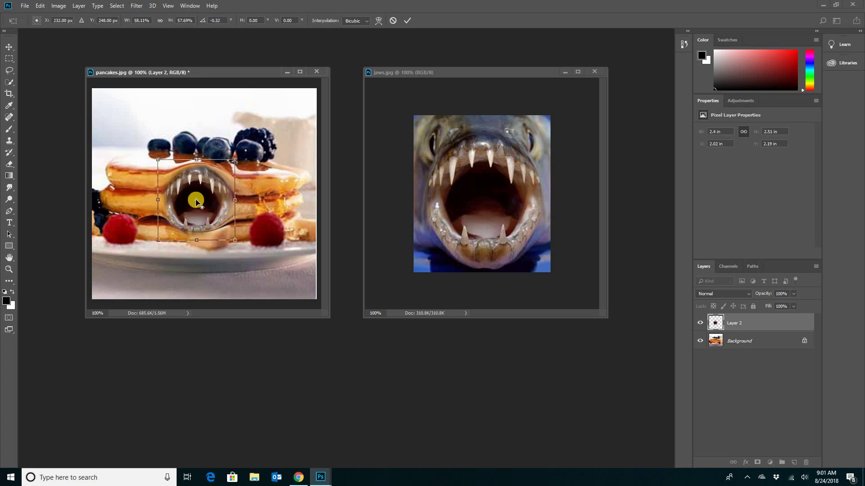
pyautogui.moveTo(193, 197); pyautogui.dragTo(166, 168)
pyautogui.moveTo(249, 156); pyautogui.dragTo(208, 62)
pyautogui.moveTo(225, 139); pyautogui.dragTo(220, 206)
pyautogui.moveTo(166, 168); pyautogui.dragTo(196, 199)
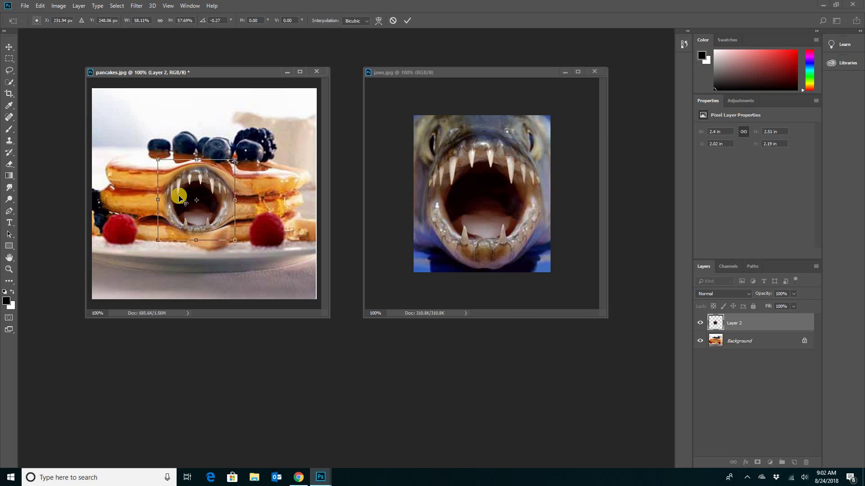
pyautogui.press('Return')
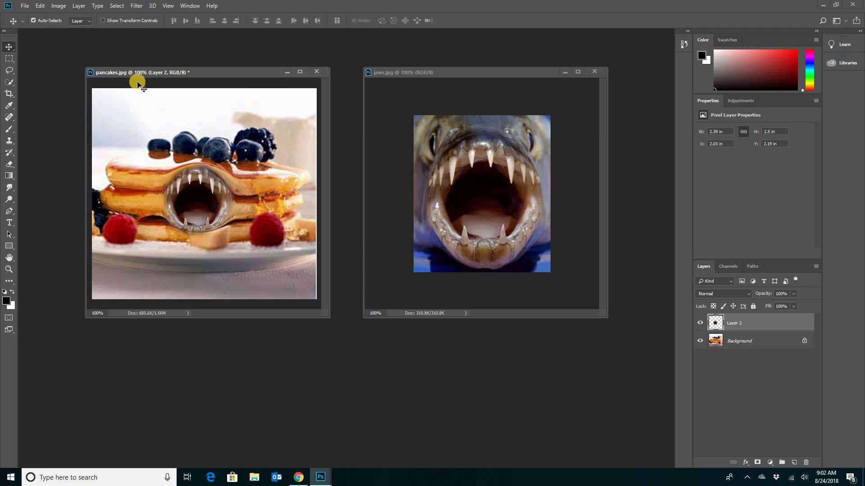
# Open a Hue/Saturation adjustment for the Layer 2 mouth and shift its hue to +21.
pyautogui.click(58, 7)
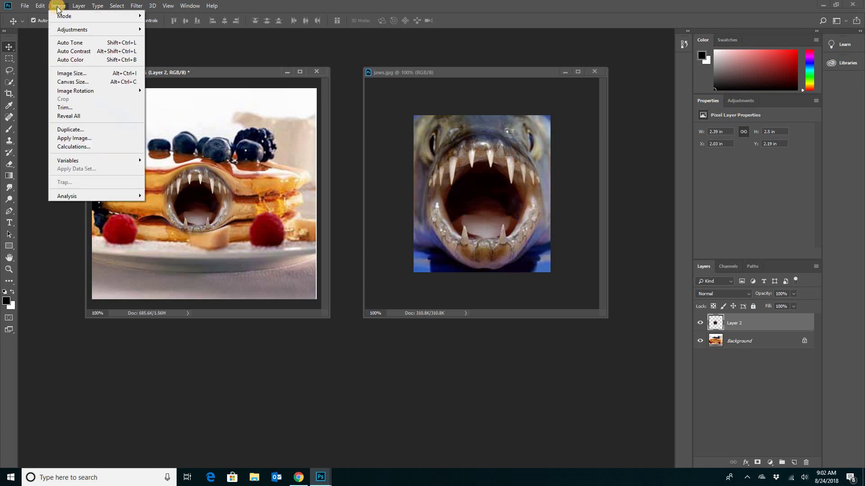
pyautogui.moveTo(75, 34)
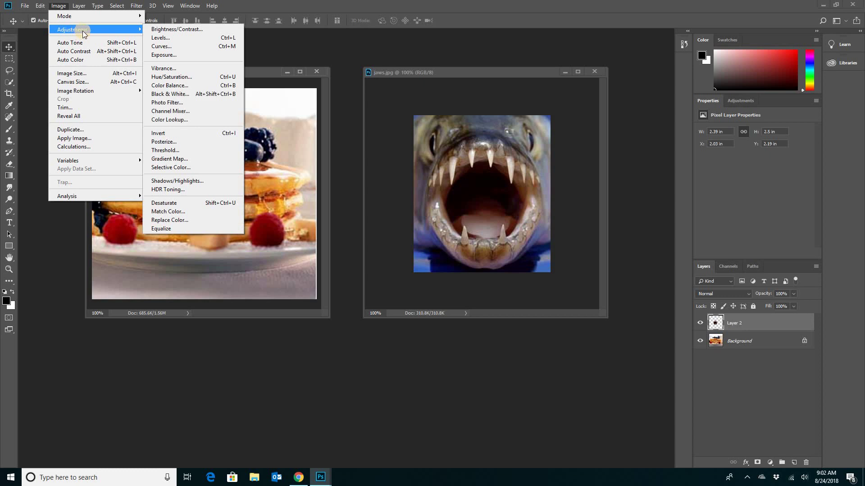
pyautogui.click(183, 78)
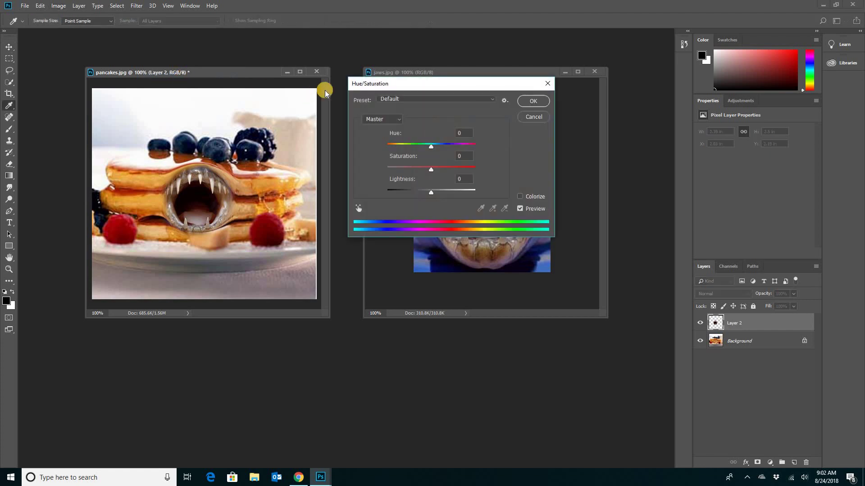
pyautogui.moveTo(442, 83); pyautogui.dragTo(407, 120)
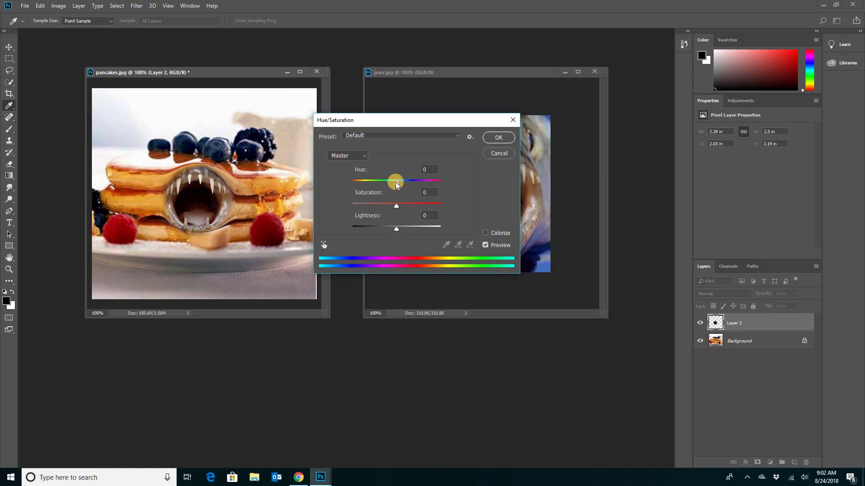
pyautogui.moveTo(397, 185)
pyautogui.mouseDown()
pyautogui.moveTo(440, 188)
pyautogui.moveTo(333, 188)
pyautogui.moveTo(423, 189)
pyautogui.moveTo(408, 183)
pyautogui.mouseUp()
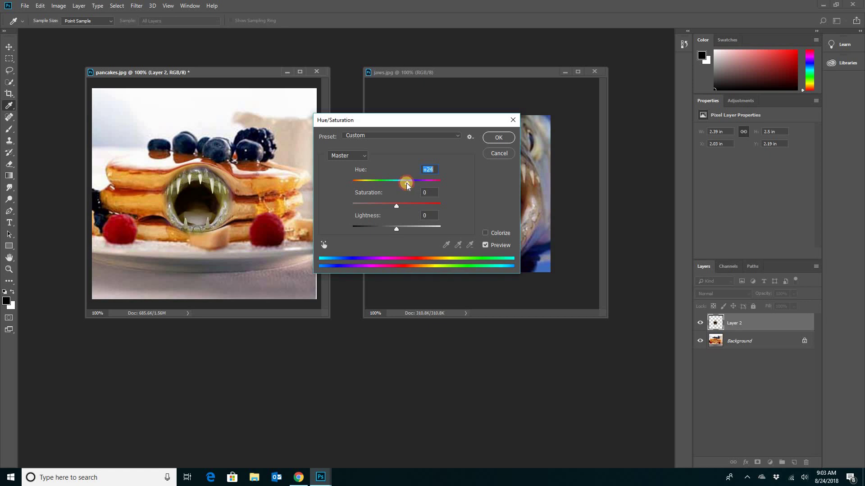
pyautogui.moveTo(408, 185); pyautogui.dragTo(406, 185)
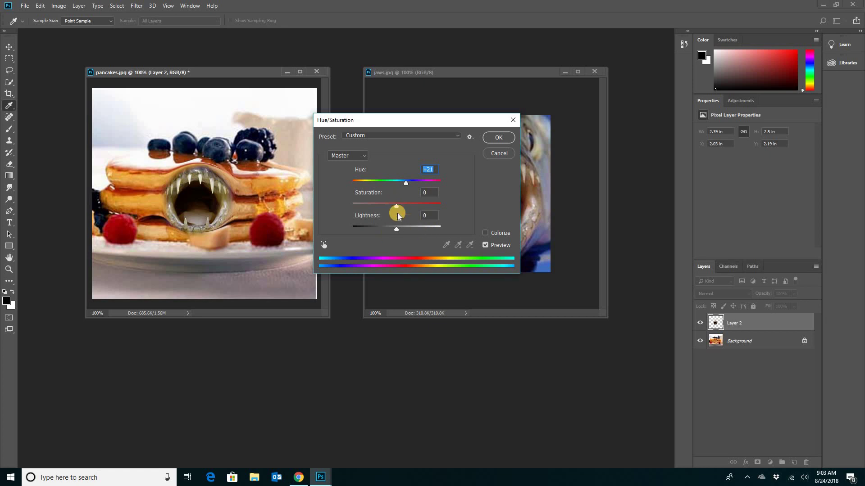
# Raise the mouth's saturation to +45 and fine-tune its hue to +23 to suit the pancakes.
pyautogui.moveTo(396, 206); pyautogui.dragTo(416, 206)
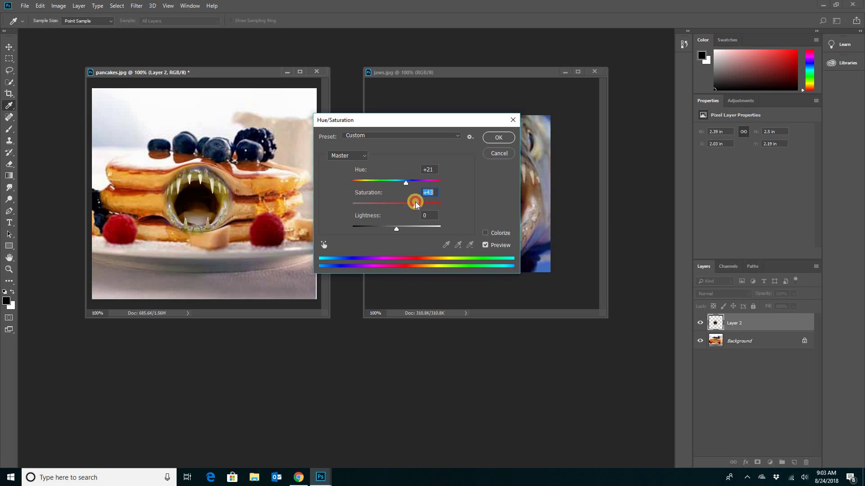
pyautogui.click(406, 184)
pyautogui.moveTo(415, 208); pyautogui.dragTo(411, 207)
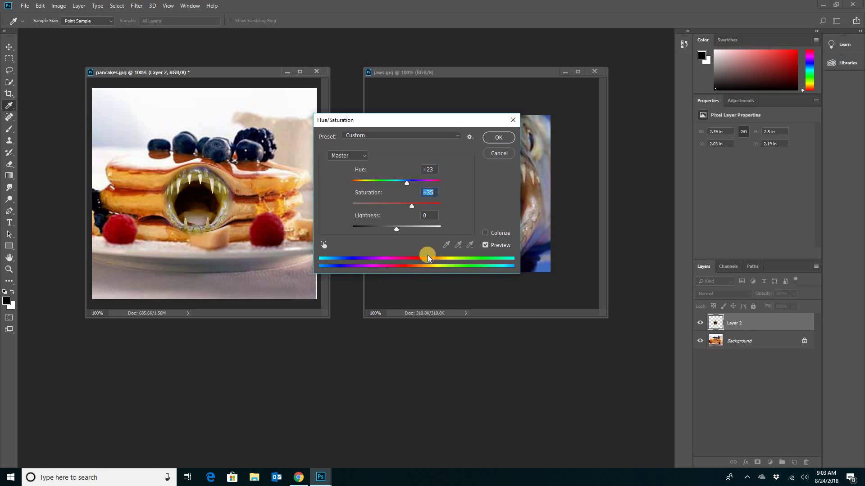
pyautogui.moveTo(415, 210)
pyautogui.mouseDown()
pyautogui.moveTo(460, 201)
pyautogui.moveTo(414, 202)
pyautogui.mouseUp()
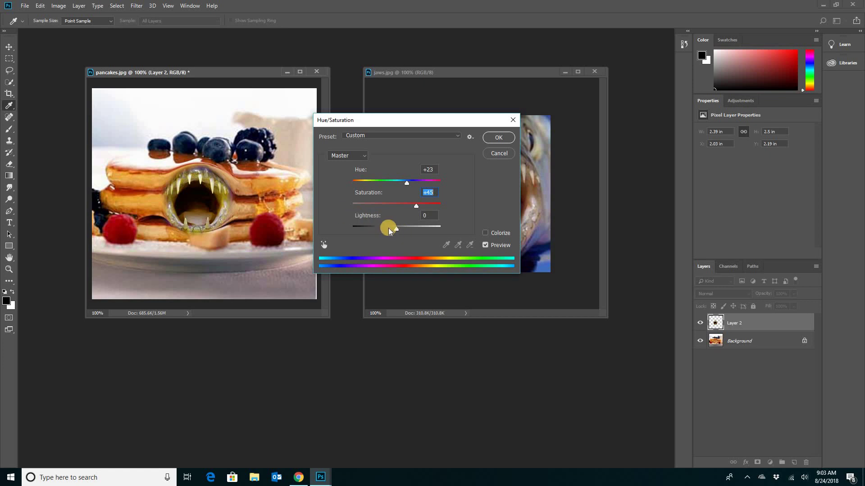
# Darken the mouth slightly with a lightness of -3 and apply the Hue/Saturation adjustment.
pyautogui.click(392, 231)
pyautogui.moveTo(391, 231)
pyautogui.mouseDown()
pyautogui.moveTo(341, 227)
pyautogui.moveTo(463, 228)
pyautogui.moveTo(395, 228)
pyautogui.mouseUp()
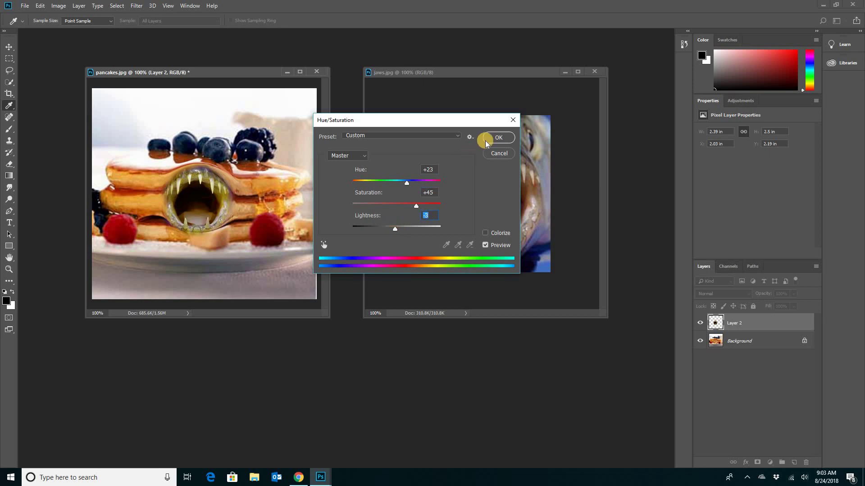
pyautogui.press('v')
pyautogui.click(496, 137)
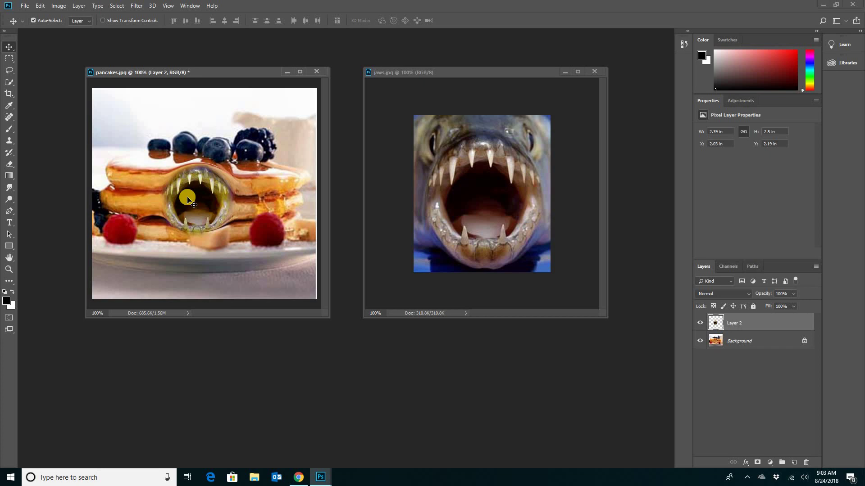
# Save the composite as a JPEG copy named angrypancake.jpg in the Downloads folder.
pyautogui.moveTo(192, 70); pyautogui.dragTo(204, 66)
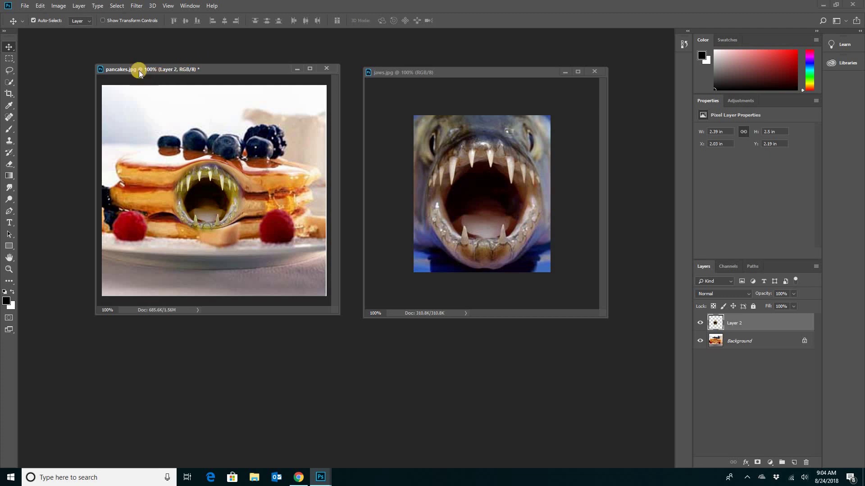
pyautogui.moveTo(146, 70); pyautogui.dragTo(153, 71)
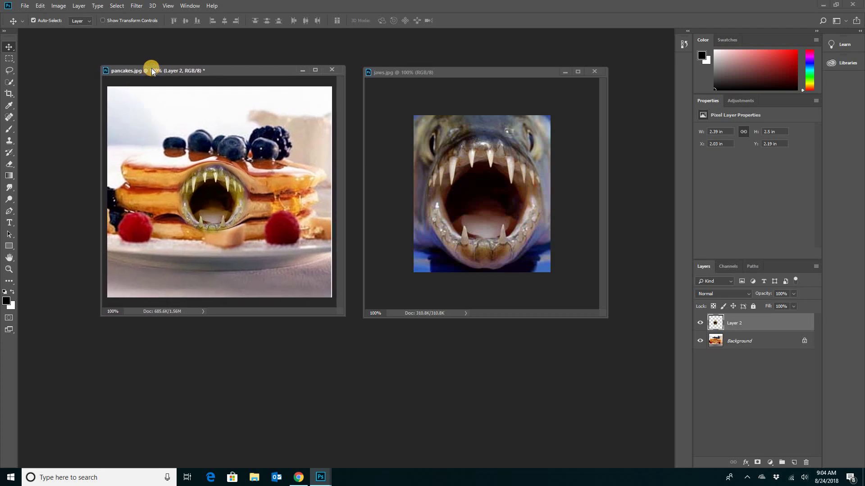
pyautogui.click(25, 6)
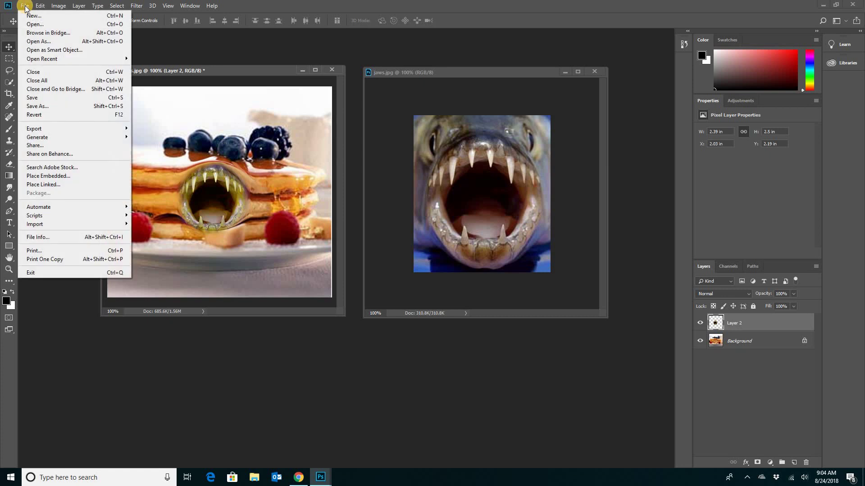
pyautogui.click(39, 107)
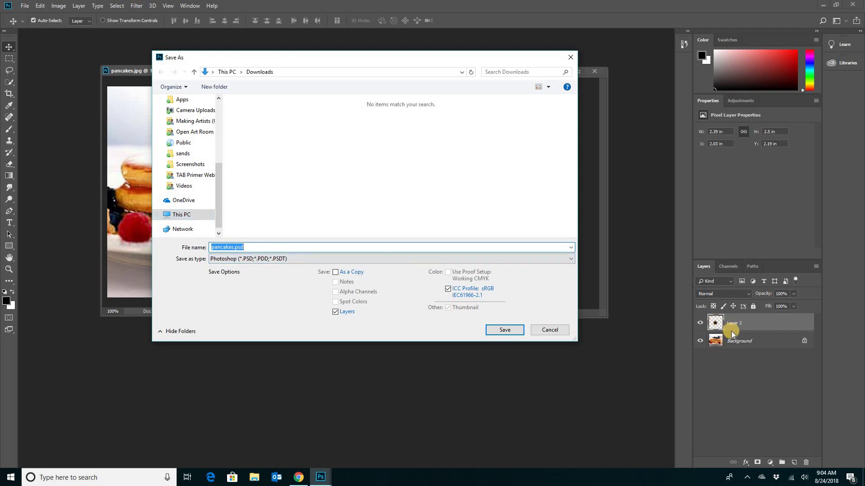
pyautogui.click(258, 258)
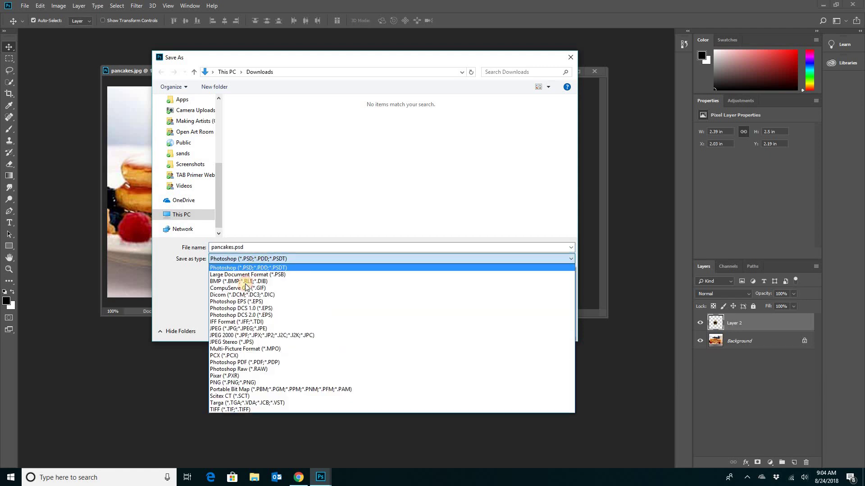
pyautogui.click(222, 329)
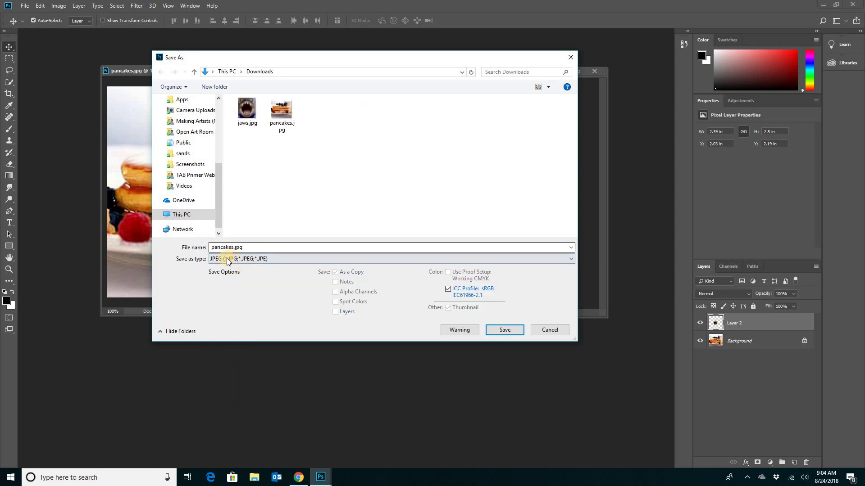
pyautogui.doubleClick(235, 247)
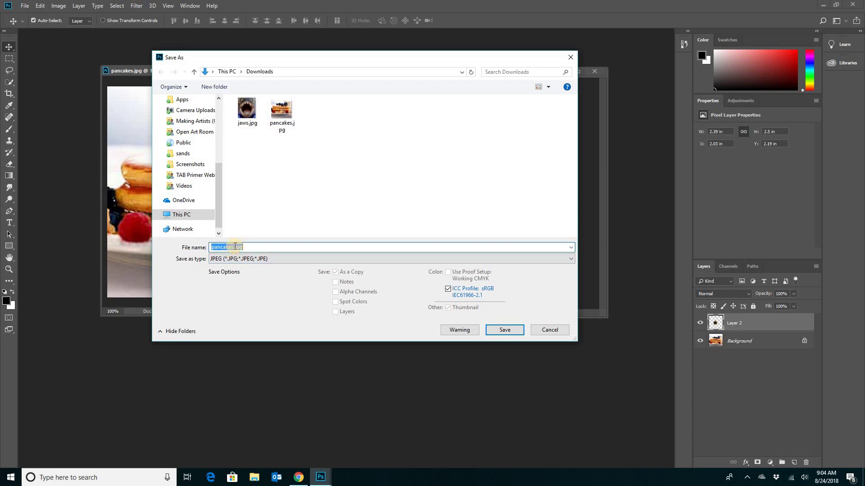
pyautogui.click(233, 247)
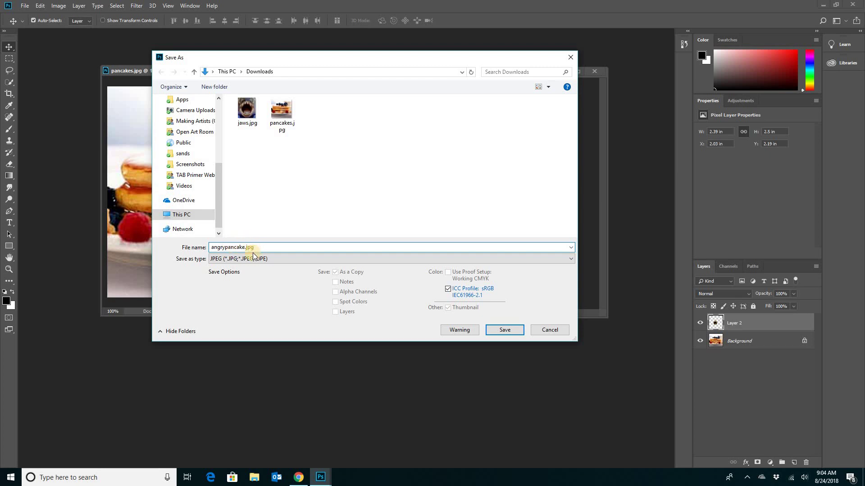
pyautogui.click(505, 329)
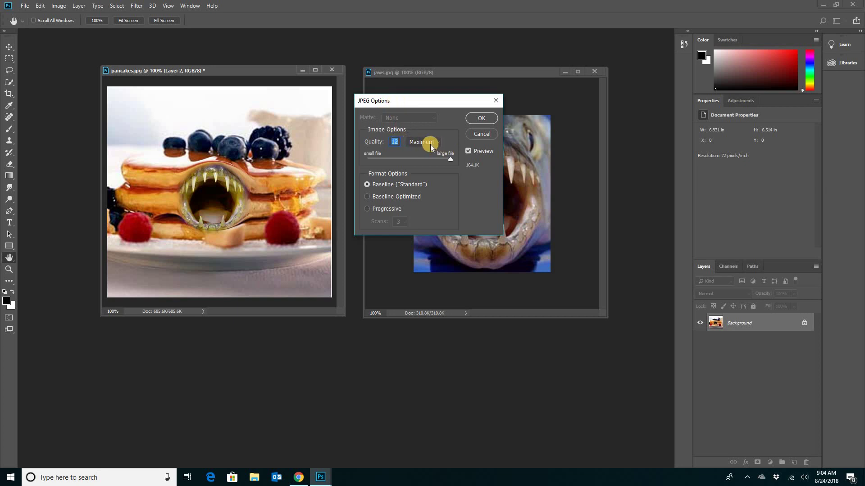
# Try lower JPEG quality levels, return the quality to Maximum (12), and complete the export.
pyautogui.moveTo(450, 159); pyautogui.dragTo(425, 159)
pyautogui.moveTo(424, 159); pyautogui.dragTo(392, 160)
pyautogui.moveTo(392, 159); pyautogui.dragTo(460, 154)
pyautogui.click(478, 118)
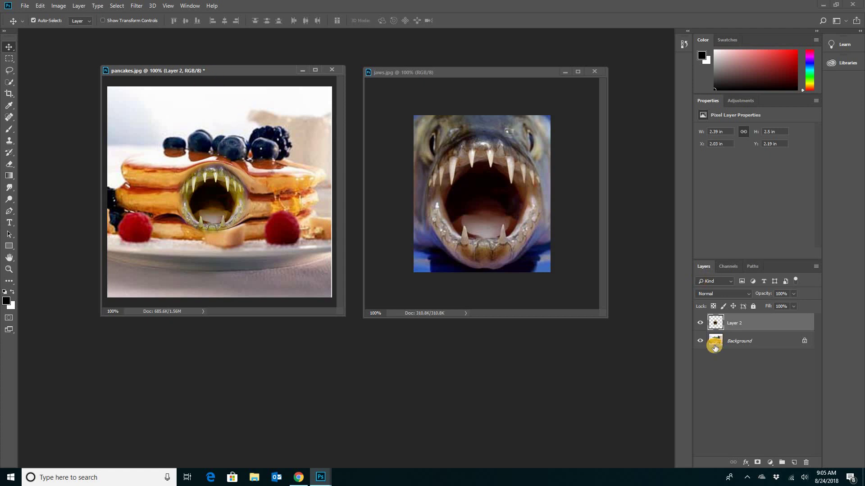
# Close pancakes.jpg without saving its changes and close jaws.jpg.
pyautogui.click(331, 70)
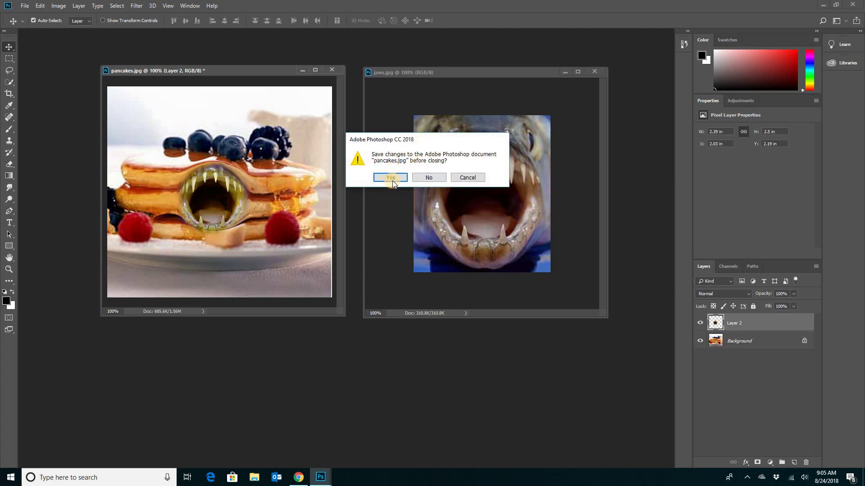
pyautogui.click(429, 177)
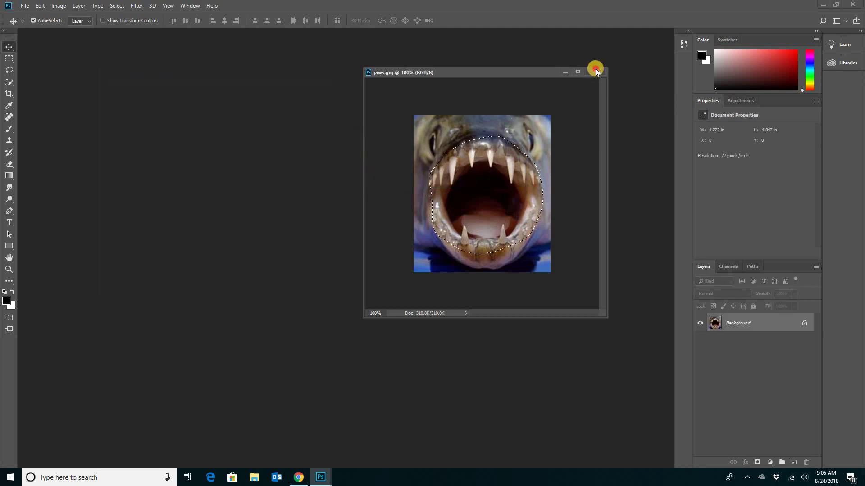
pyautogui.click(593, 71)
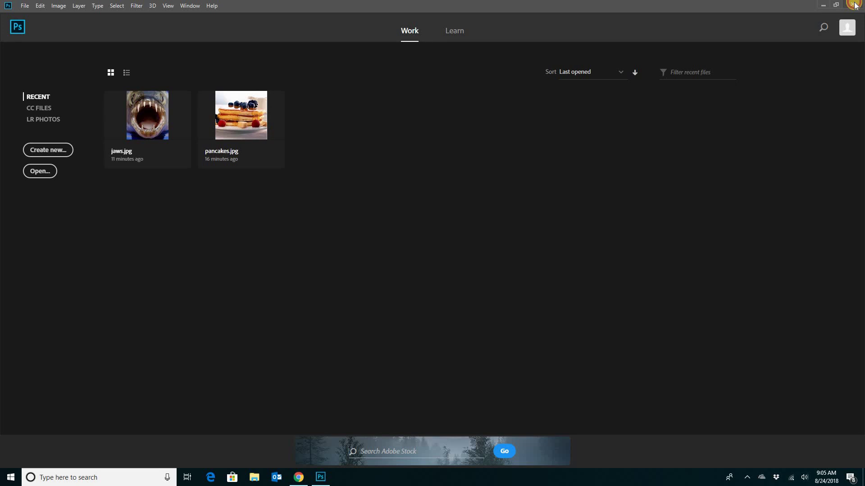
# Exit Photoshop and open pancakes.jpg from the desktop in the image viewer.
pyautogui.press('Escape')
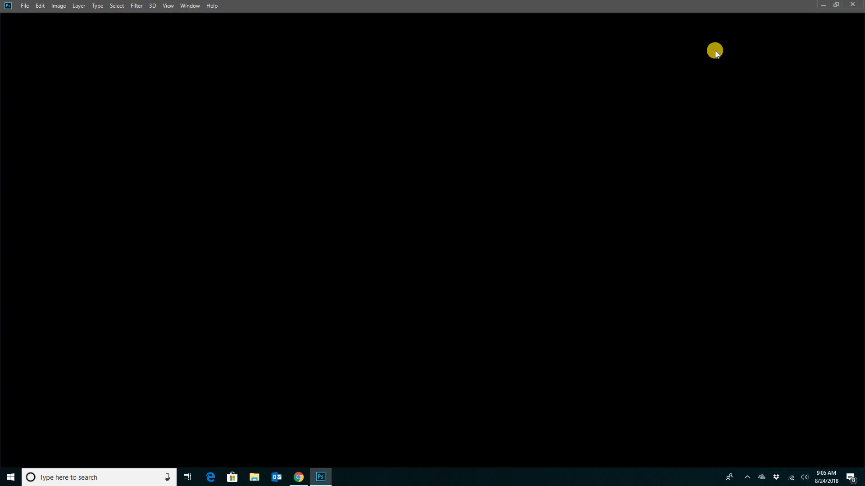
pyautogui.hotkey('ctrl', 'q')
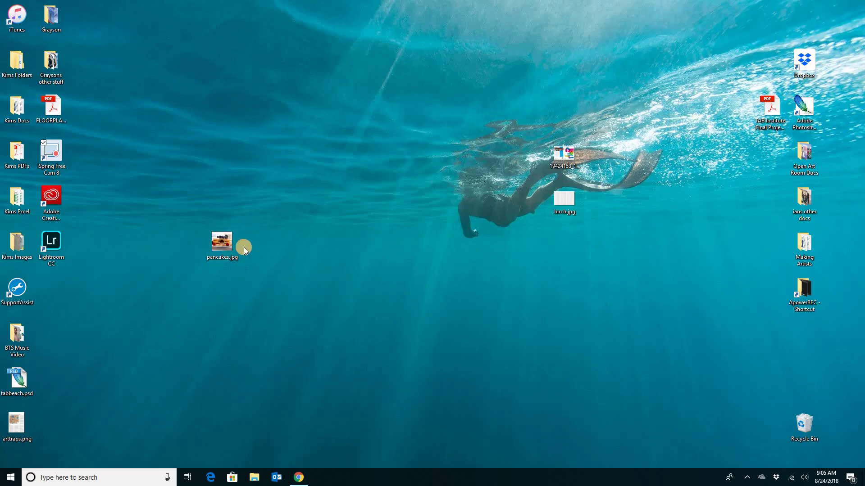
pyautogui.click(223, 239)
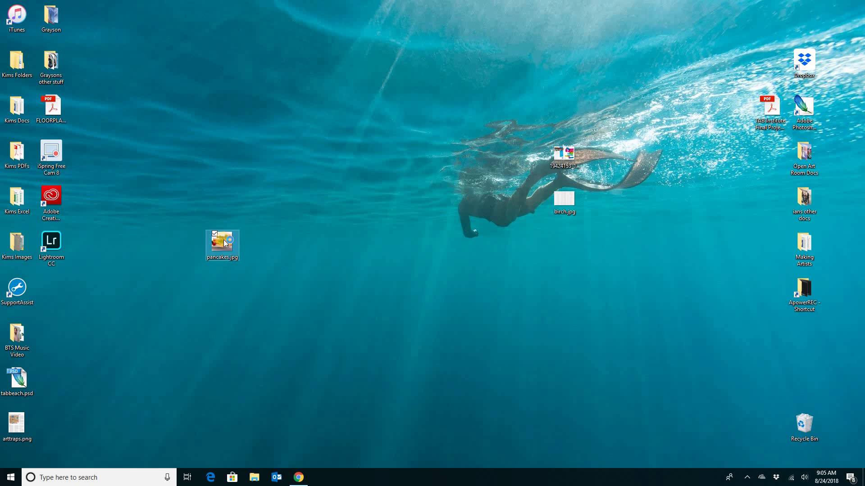
pyautogui.doubleClick(224, 240)
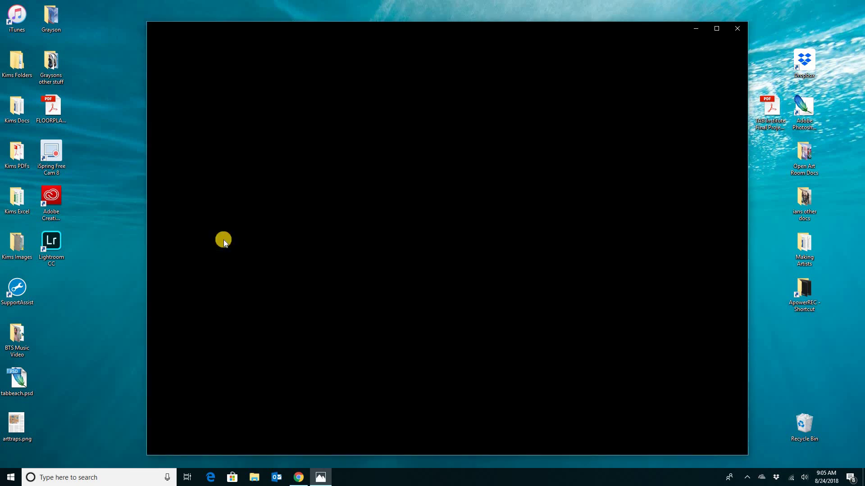